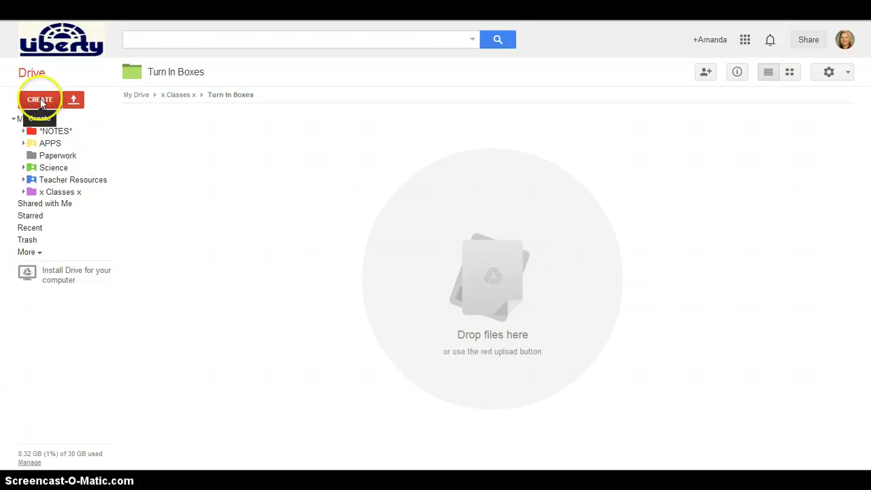
Create a new form in the Turn In Boxes folder and title it Ecology Turn In Box.
click(39, 100)
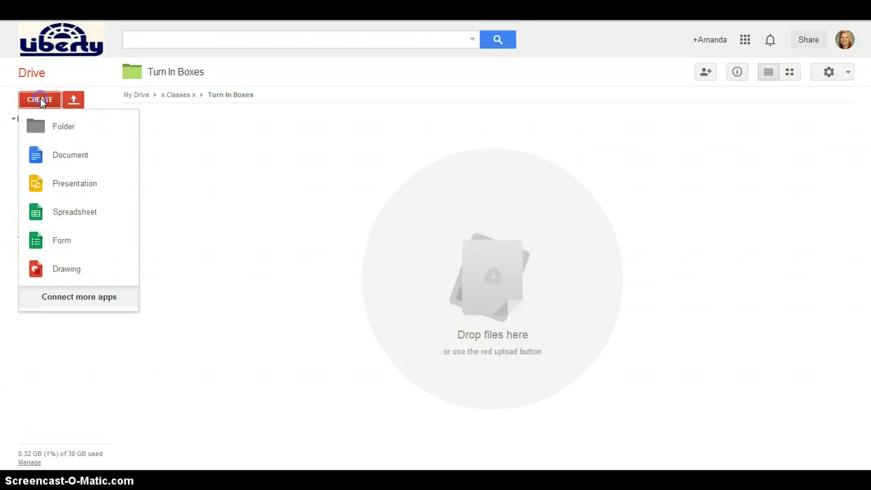
click(52, 243)
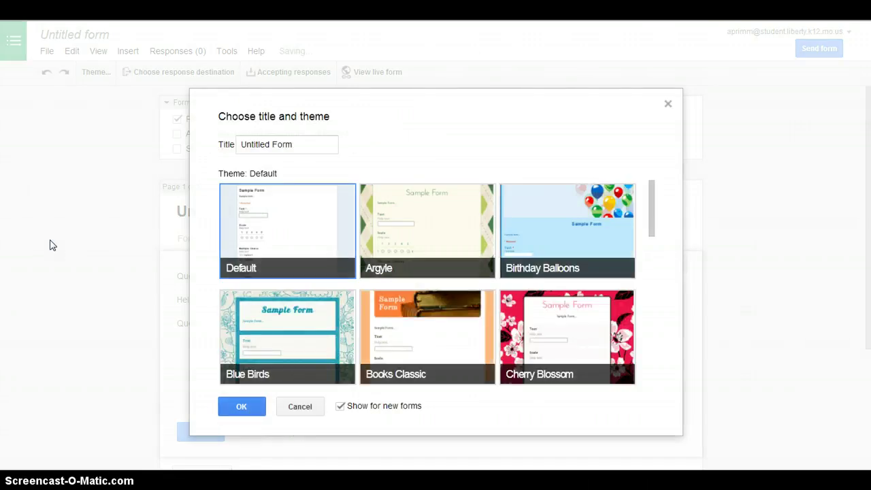
click(53, 243)
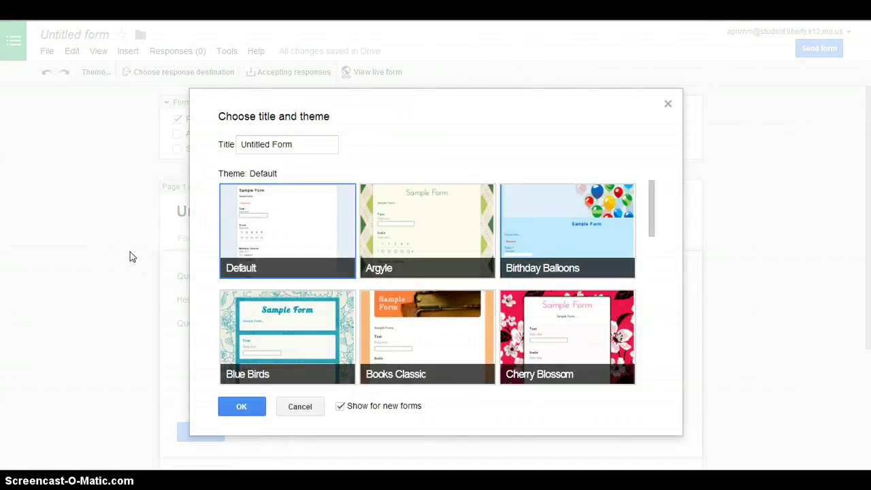
drag(319, 143, 223, 143)
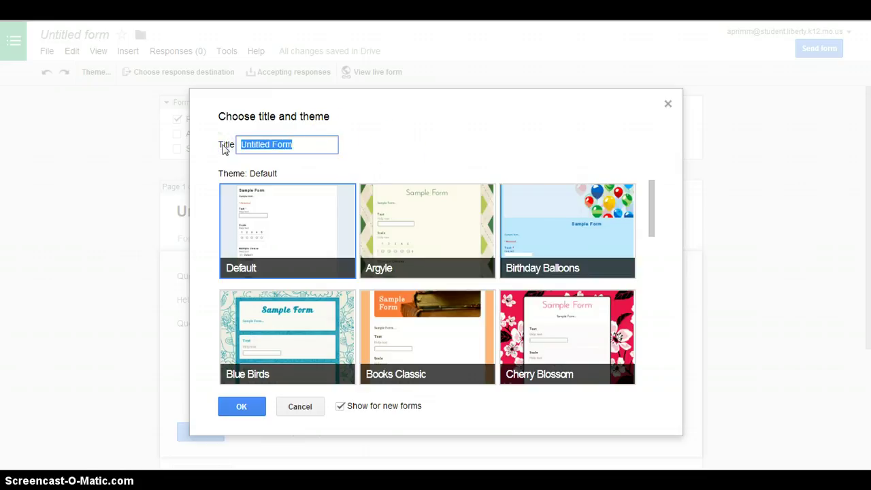
text(Ec)
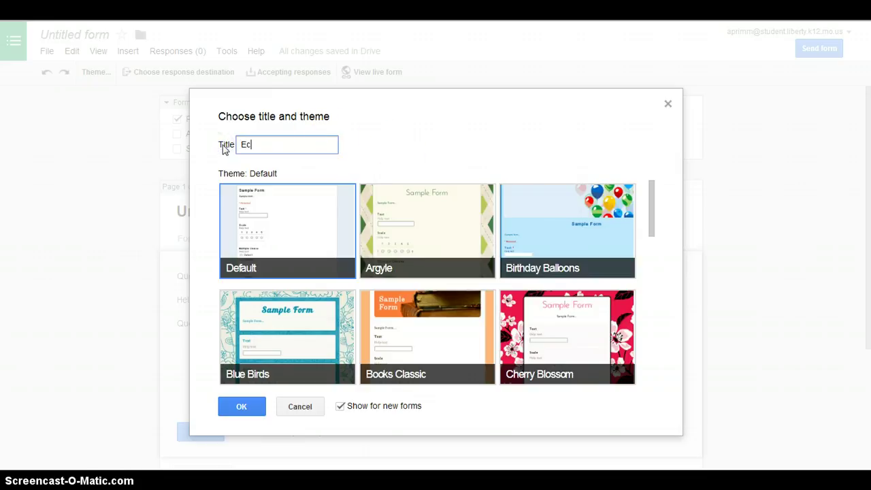
text(ology Turn In Box)
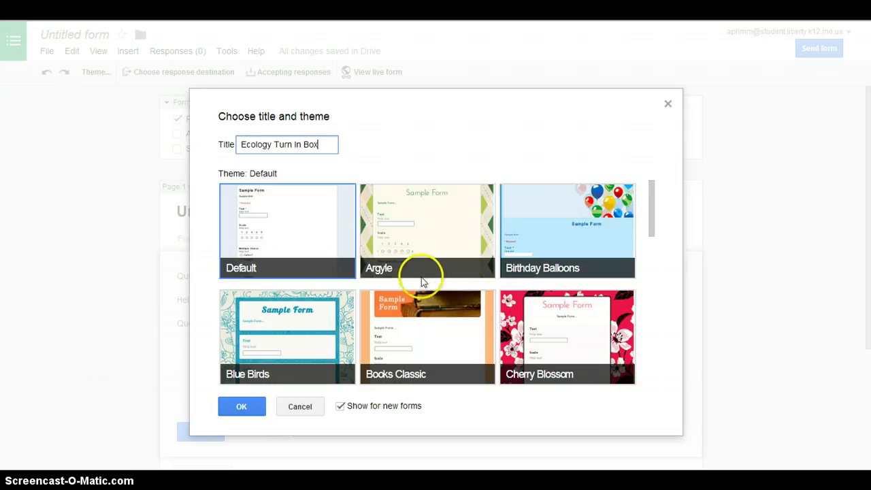
Apply the Espresso theme to the new form and confirm the title and theme settings.
scroll(507, 312, down, 1)
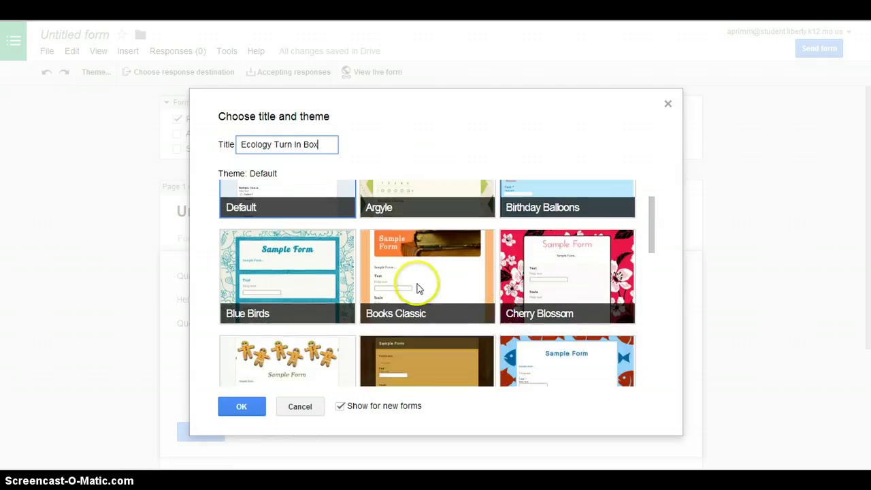
scroll(418, 289, down, 1)
scroll(419, 291, down, 1)
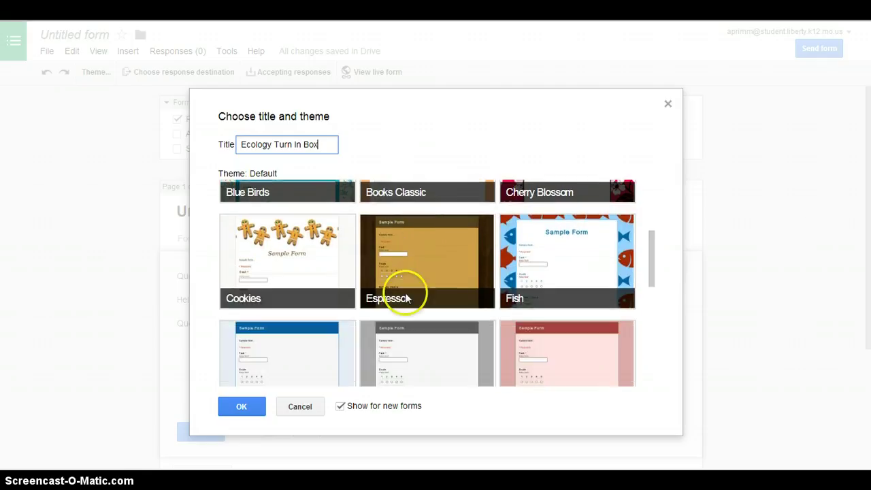
click(419, 267)
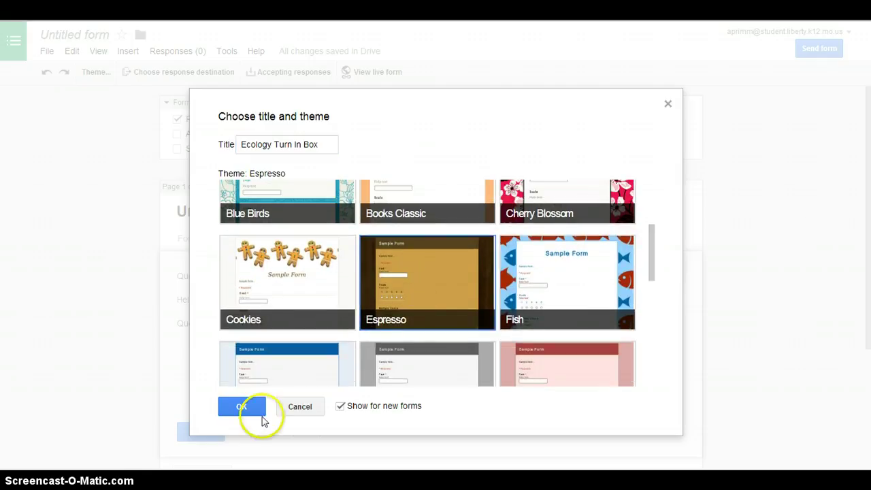
click(238, 408)
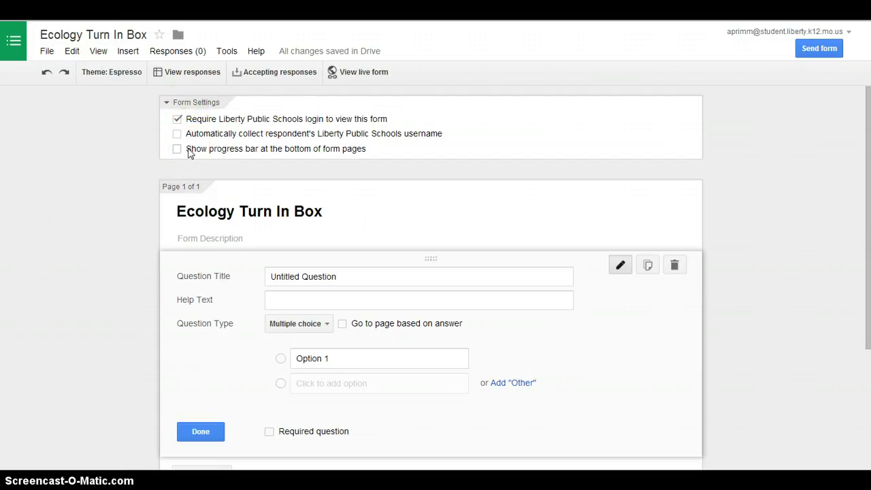
Set the form to automatically collect the respondent's Liberty Public Schools username.
click(201, 129)
click(177, 138)
click(240, 181)
click(240, 209)
click(199, 343)
Replace the first question's placeholder title with First Name.
scroll(299, 306, down, 1)
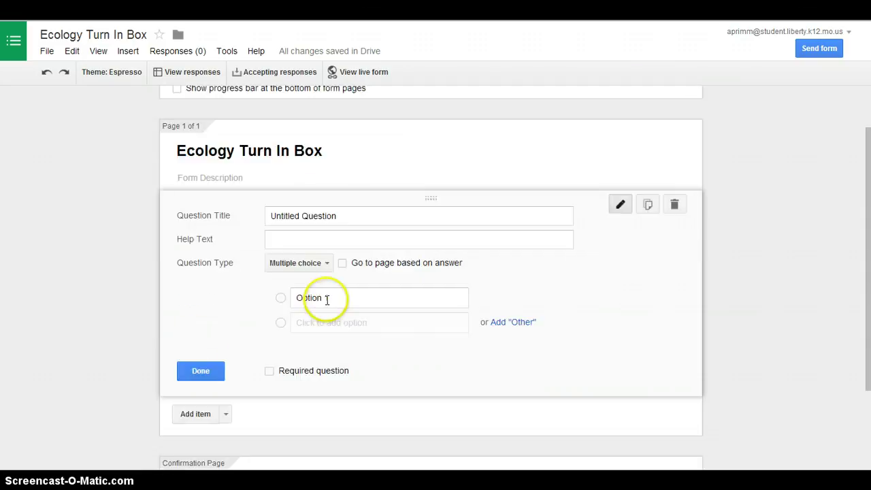
drag(354, 216, 247, 218)
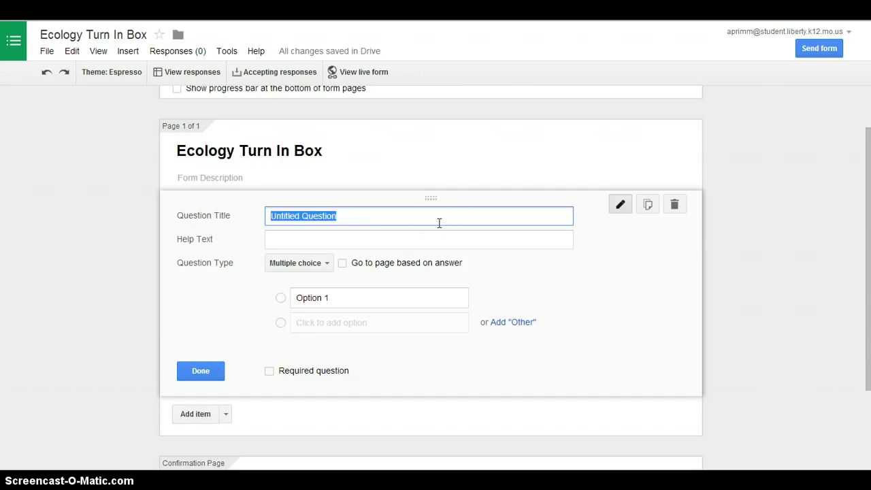
text(Firsts)
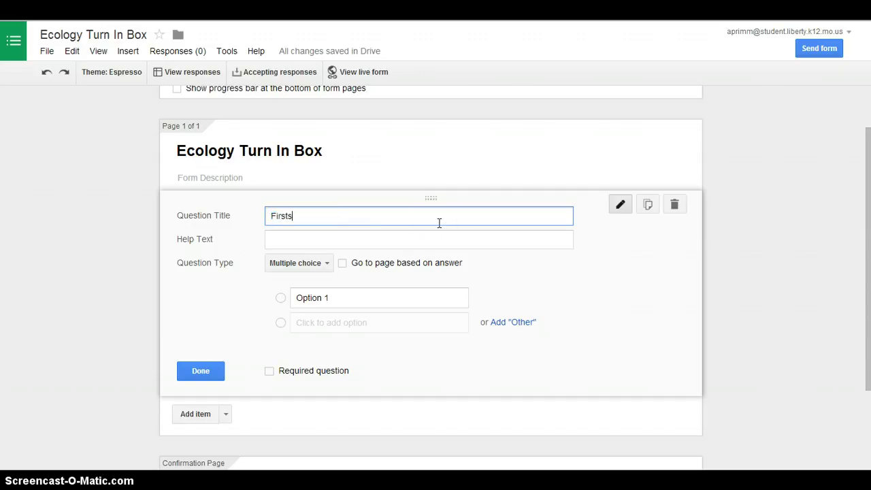
key(BackSpace)
key(BackSpace)
text(st Name)
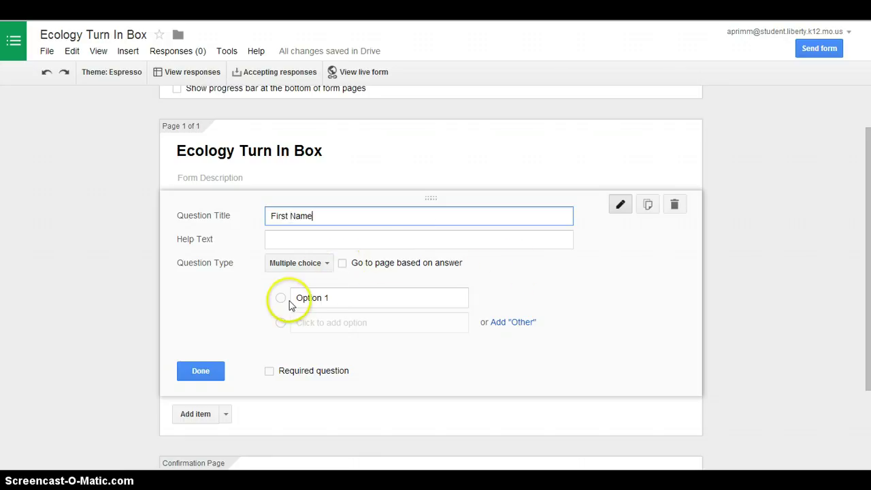
Change the First Name question to the Text type, make it required and finish editing it.
click(294, 264)
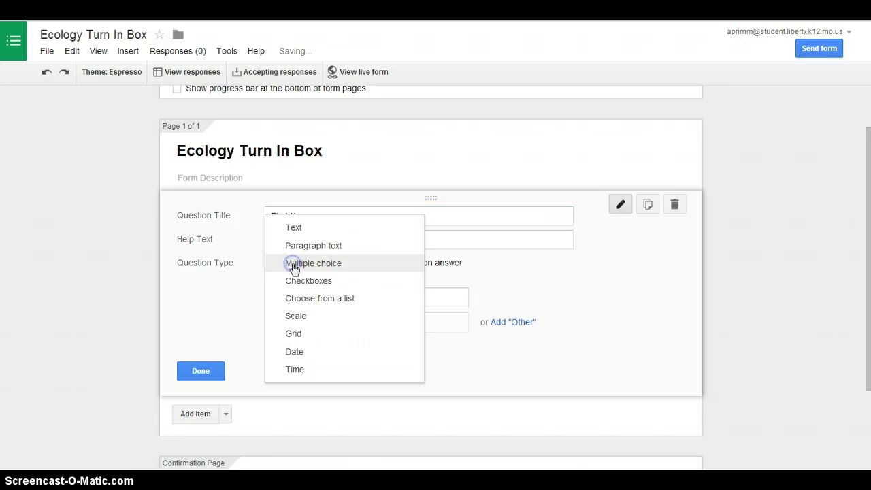
click(307, 230)
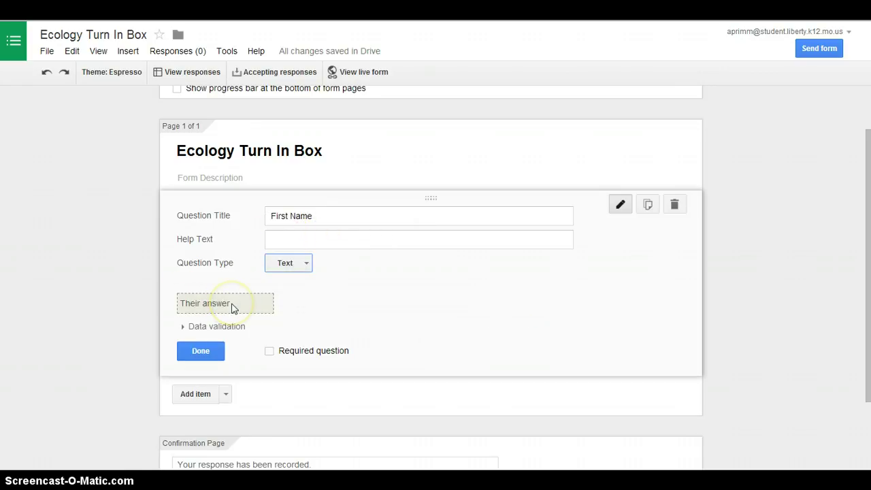
click(270, 351)
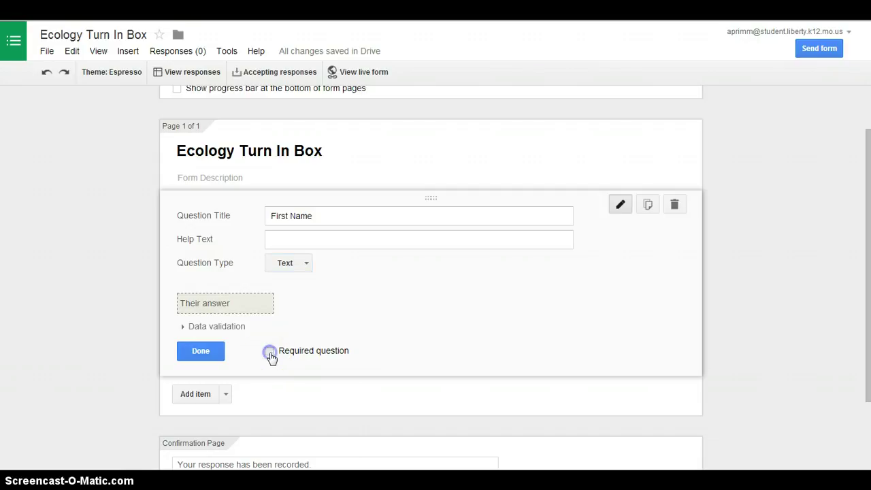
click(215, 359)
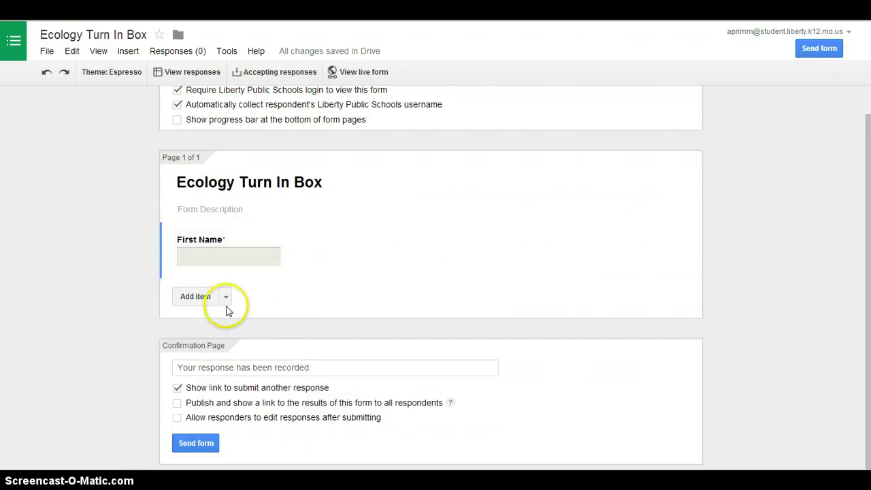
Add a required text question titled Last Name below the First Name question.
click(226, 297)
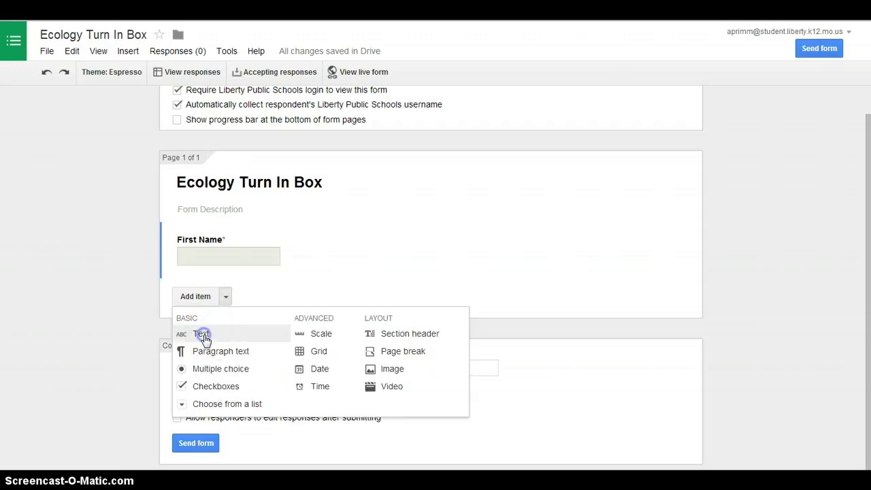
click(202, 334)
click(300, 303)
text(Last Name)
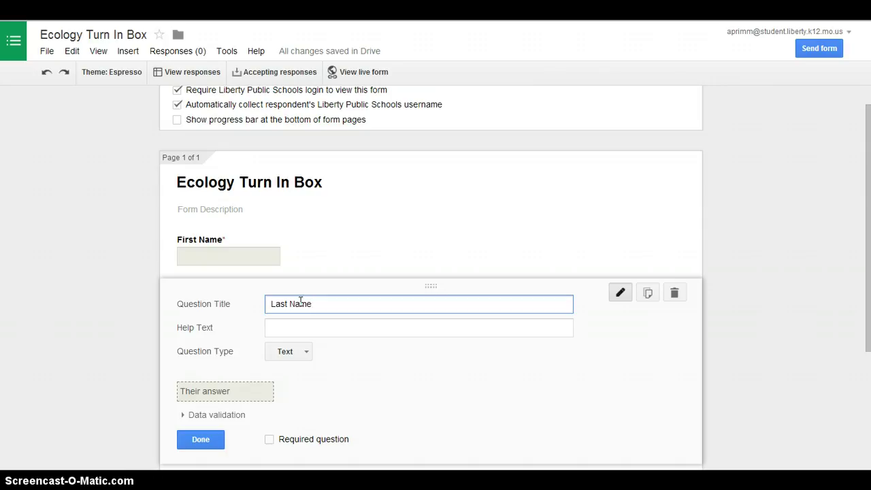
click(270, 440)
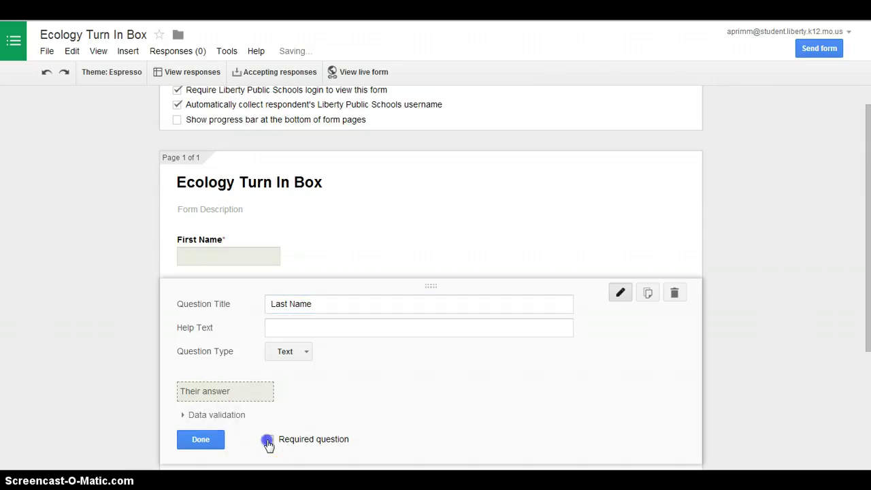
click(202, 439)
click(307, 282)
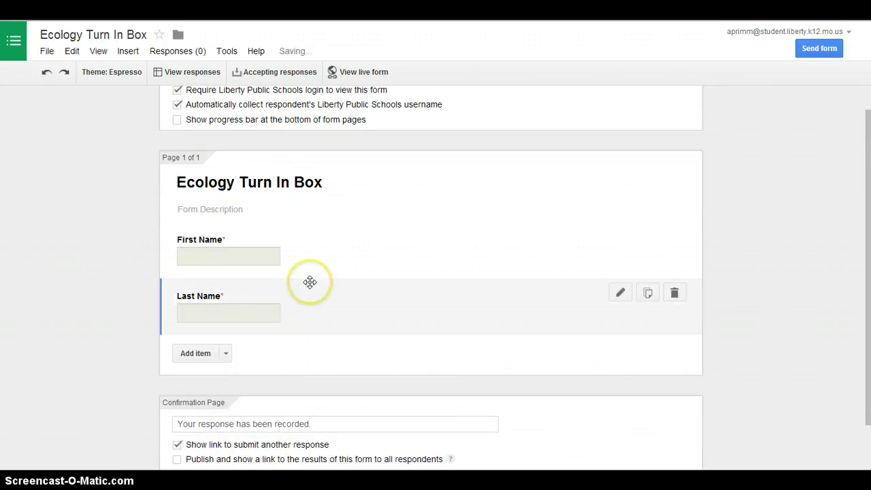
Add a checkboxes question titled Class Hour below the Last Name question.
scroll(310, 282, down, 1)
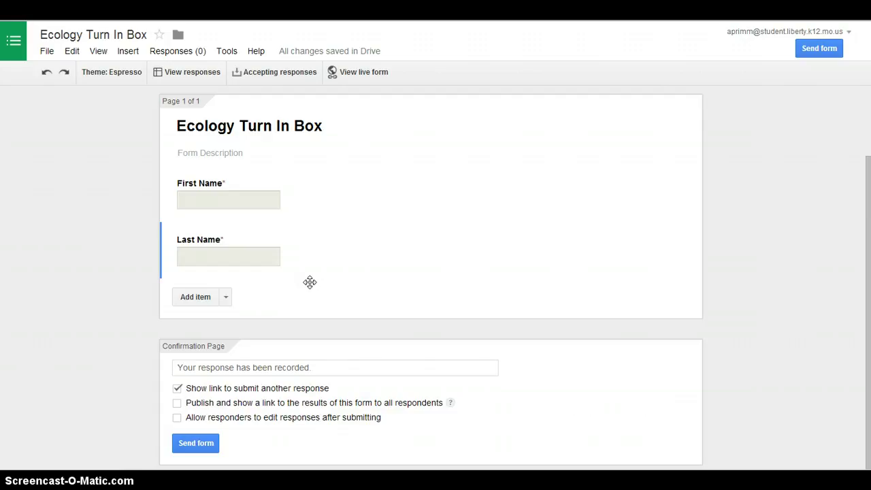
click(226, 298)
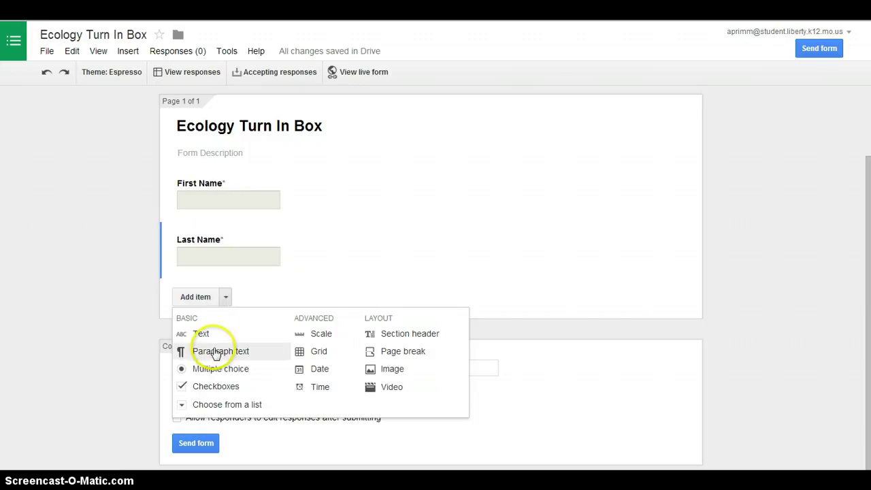
click(204, 387)
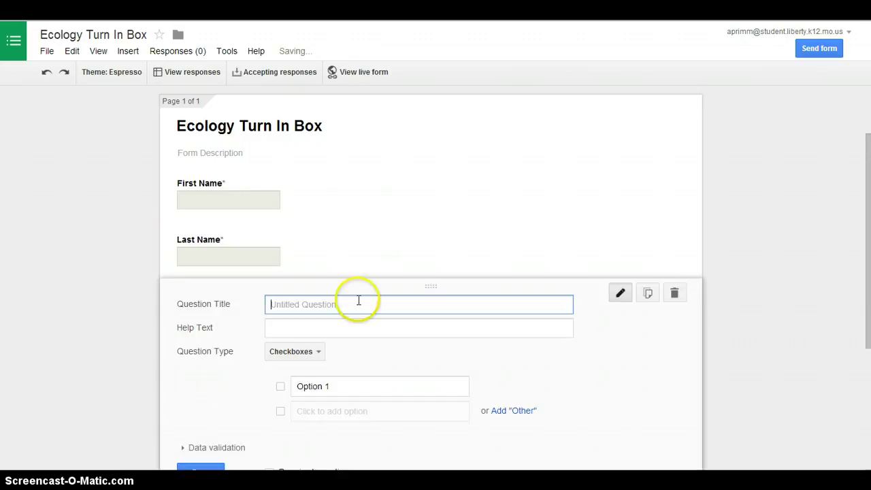
click(352, 304)
text(Cl)
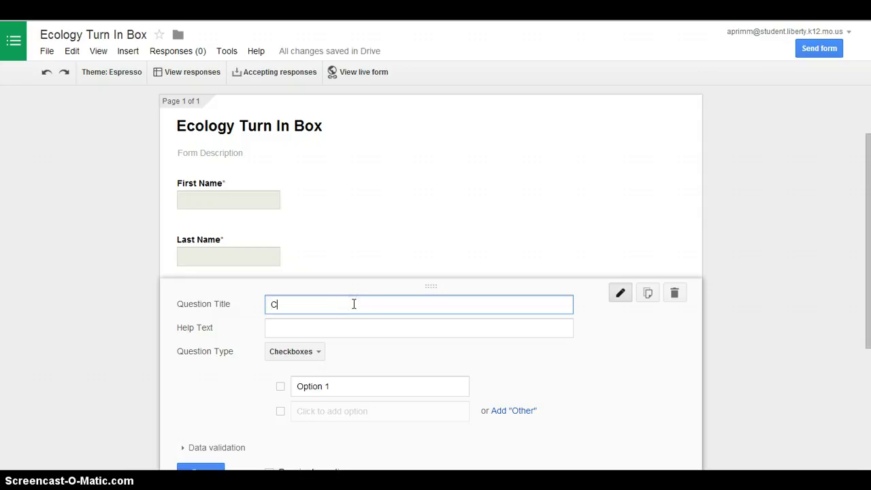
text(ass Hour)
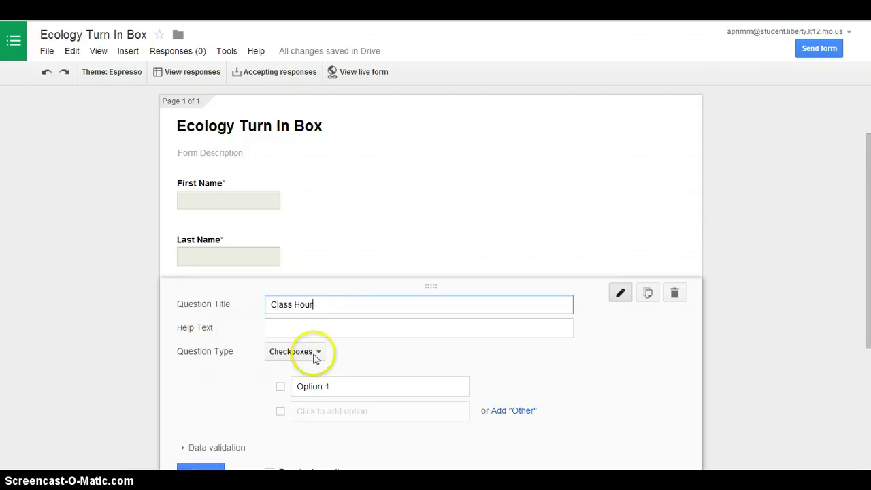
Enter Hour 2 and Hour 3 as the first two answer options of the Class Hour question.
click(317, 386)
text(H)
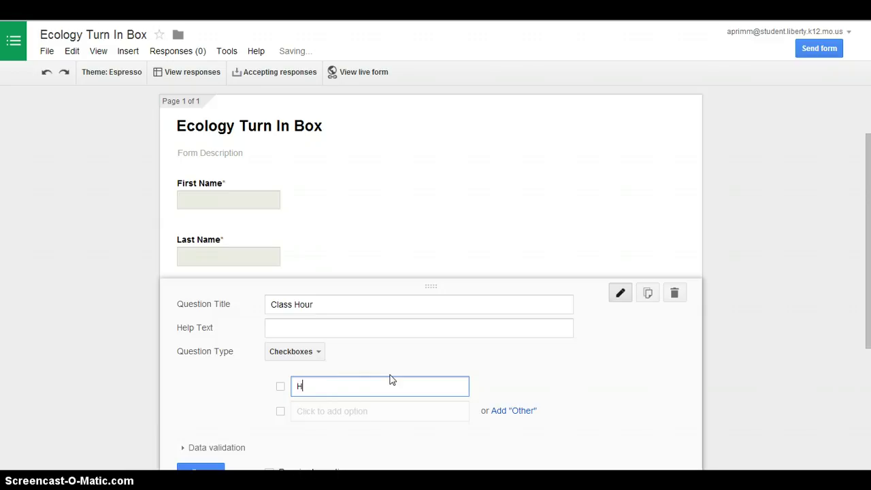
text(o)
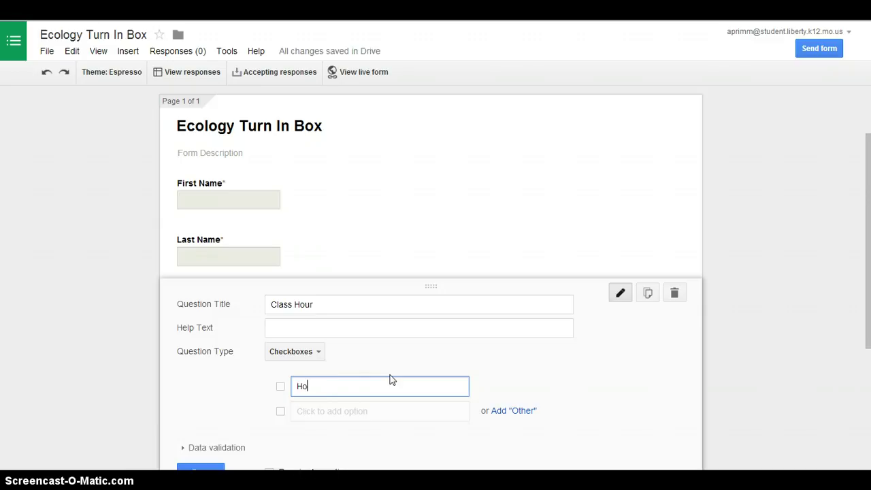
text(ur 2)
key(Return)
text(Hour )
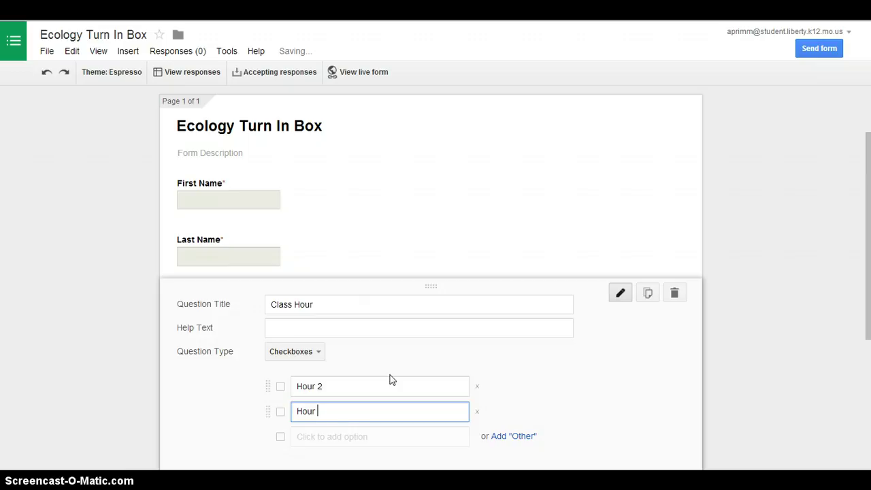
text(3)
Add Hour 4, Hour 6 and Hour 8 as further options of the Class Hour question, make it required and finish editing it.
key(Tab)
key(Tab)
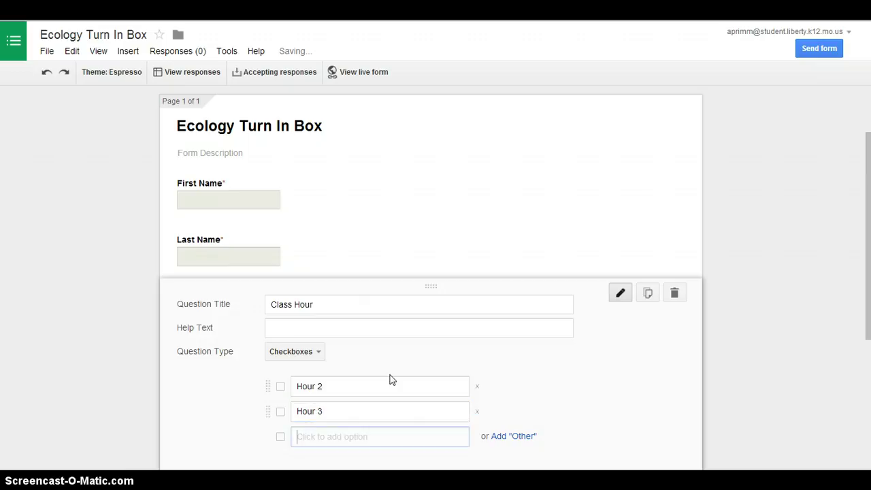
text(Hour 4)
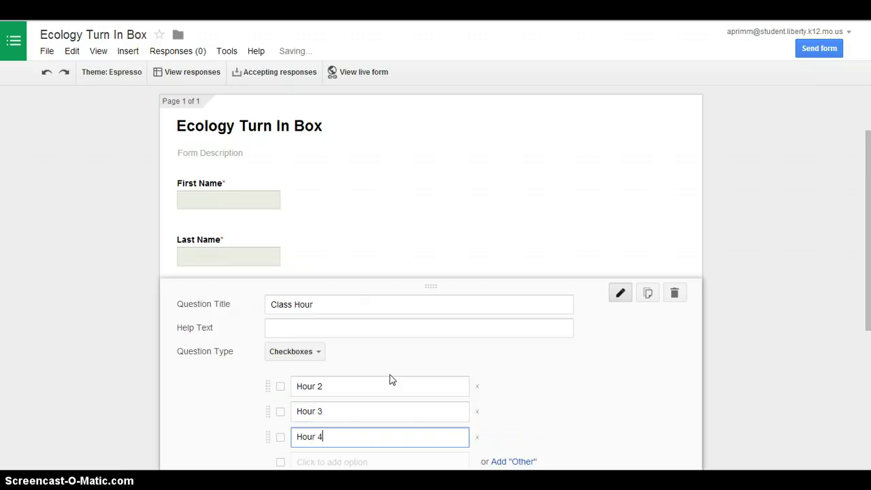
key(Tab)
key(Tab)
text(Hour )
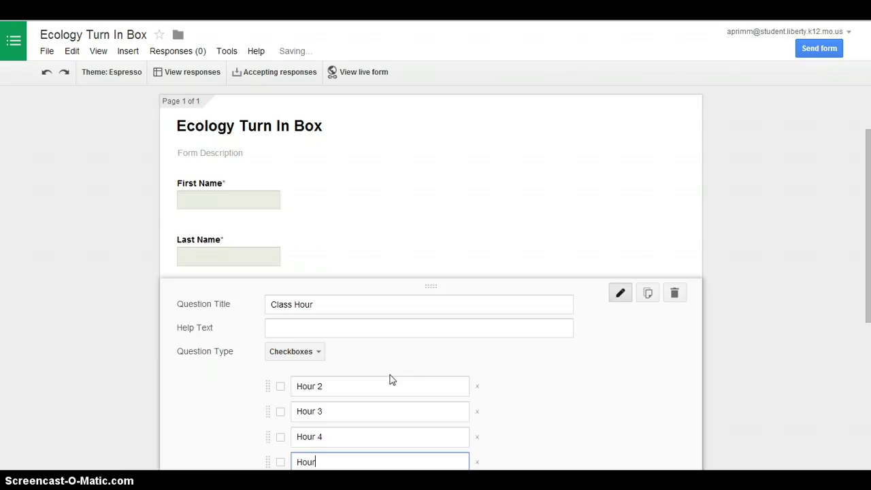
text(6)
key(Return)
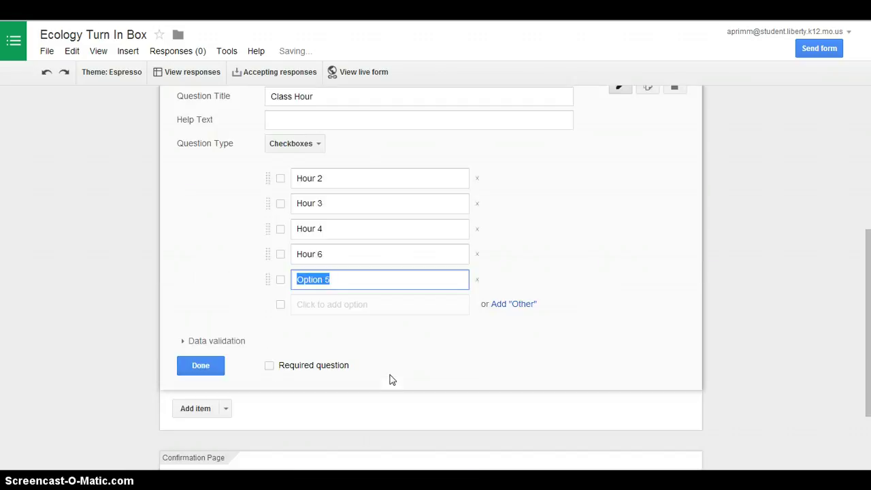
text(Hour )
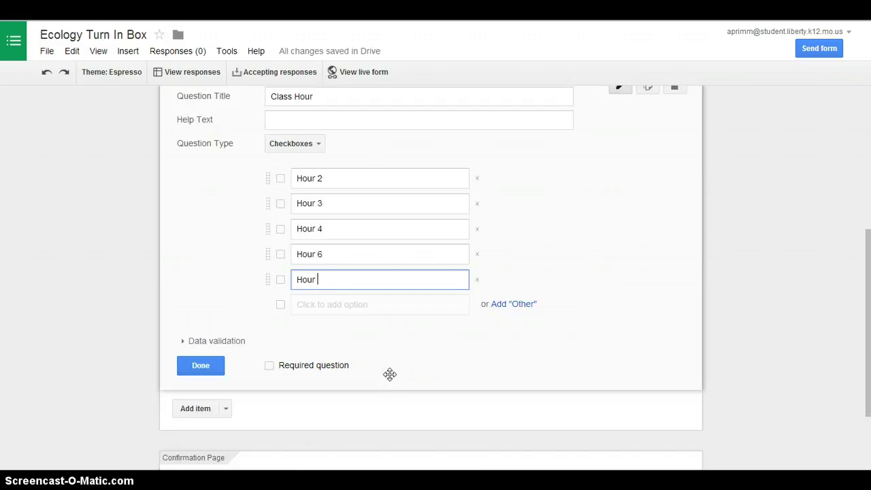
text(8)
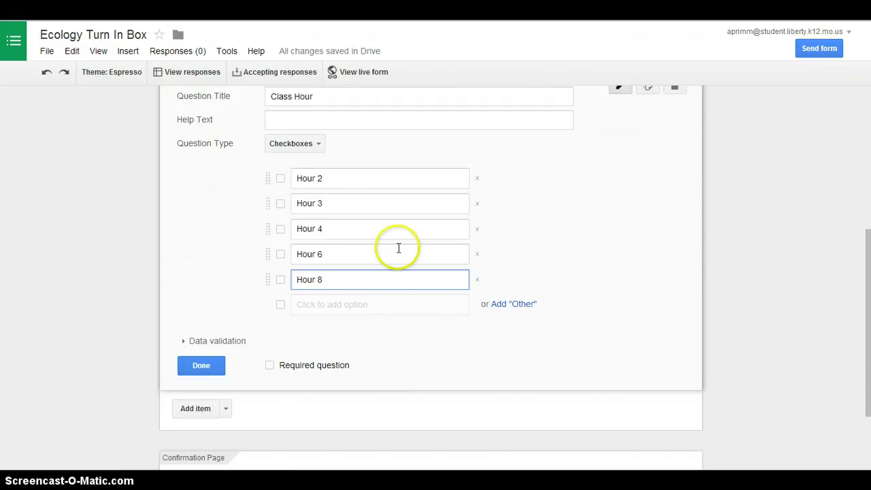
click(269, 365)
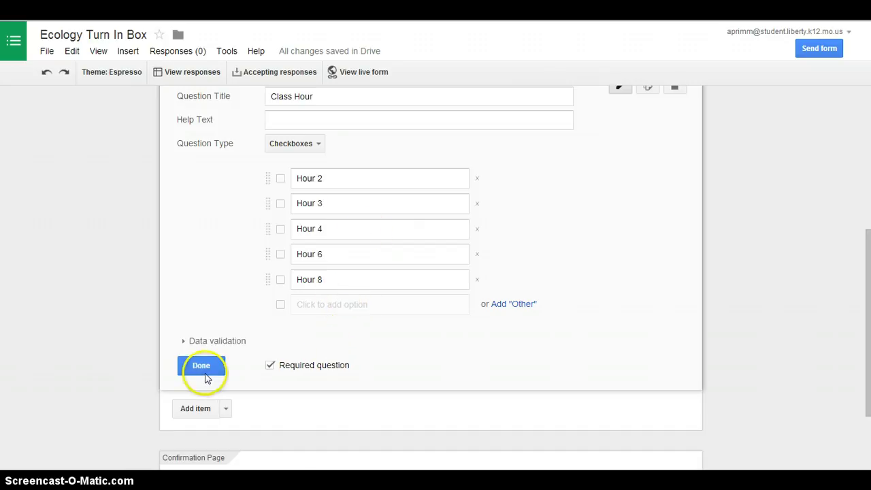
click(202, 371)
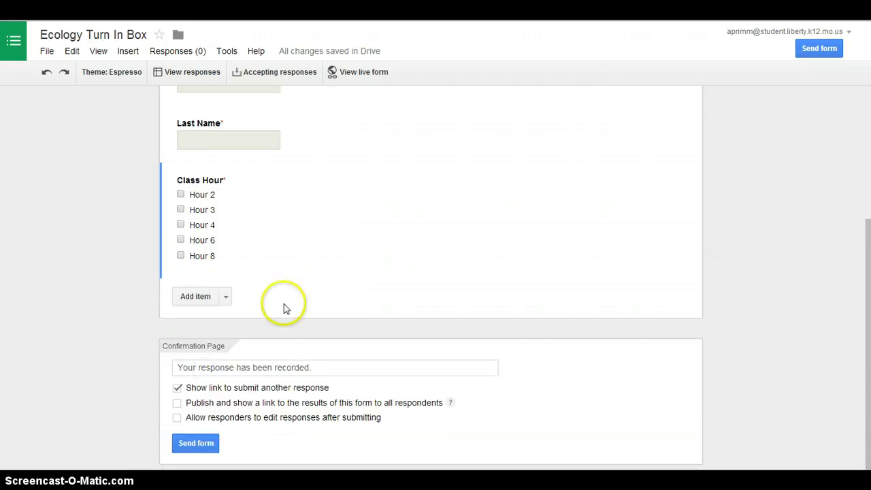
Add a question titled "Share a link to your work here." below the Class Hour question.
scroll(301, 228, up, 1)
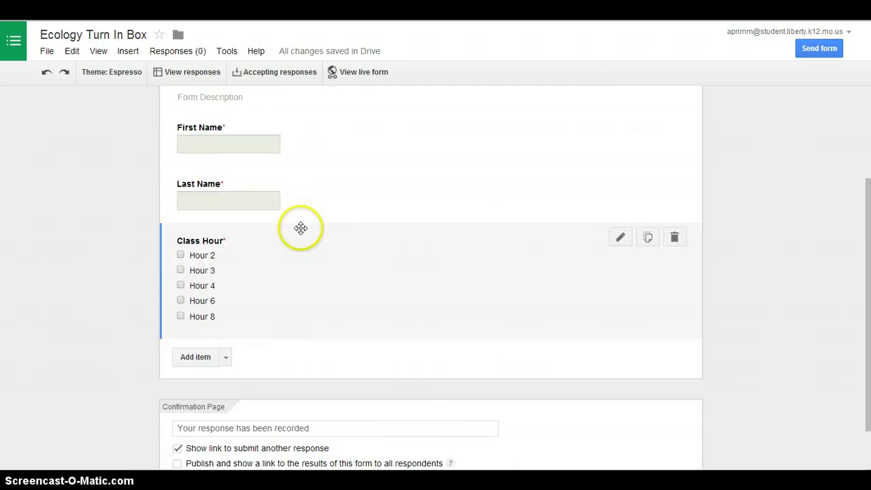
scroll(300, 228, up, 1)
scroll(300, 224, down, 1)
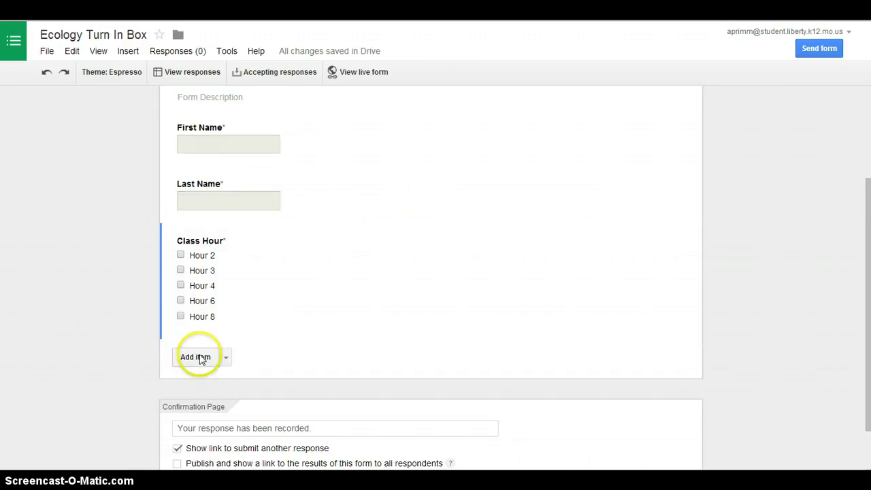
click(198, 357)
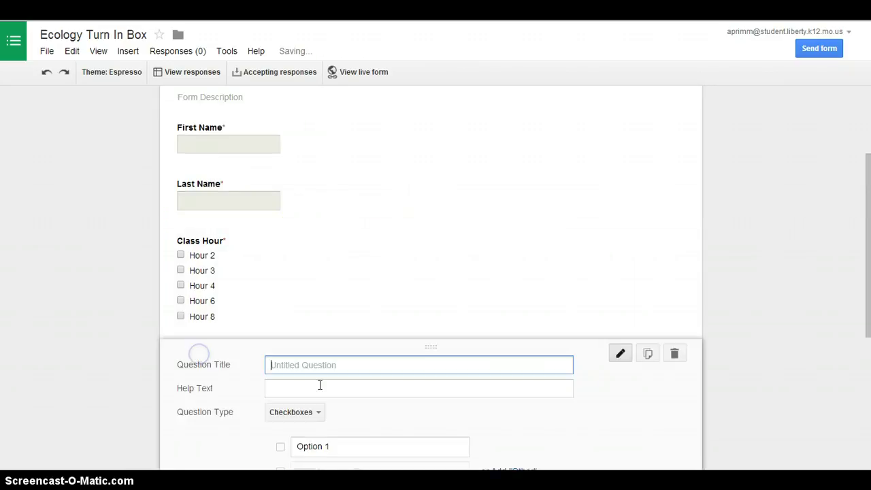
click(351, 366)
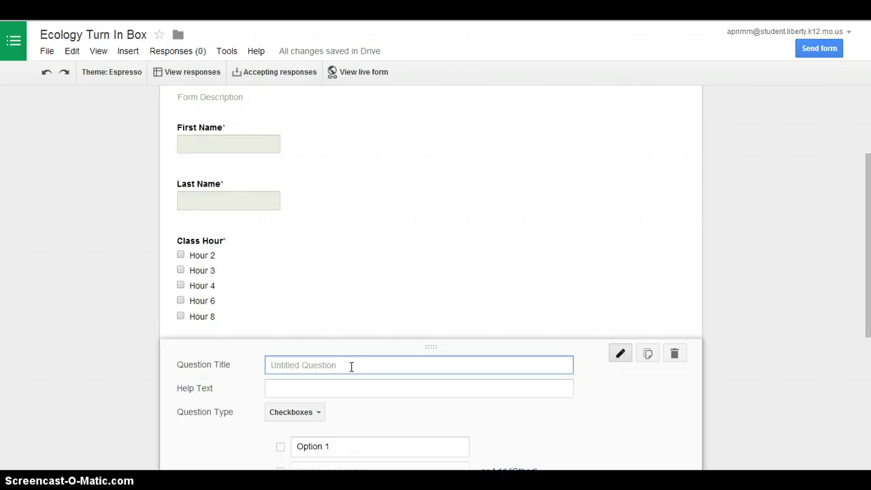
text(Share a)
text(link to your work here.)
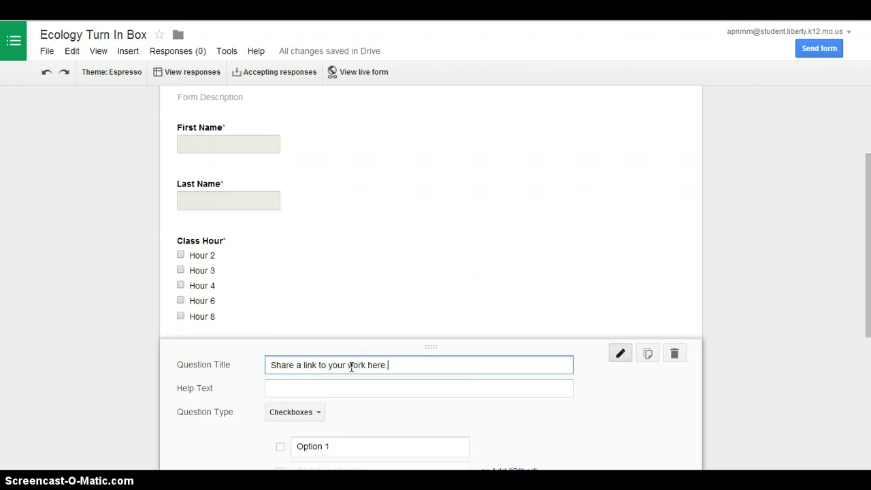
Set the question's help text to: Make sure you have changed your share permission to, "people at Liberty Public Schools with the link".
click(338, 382)
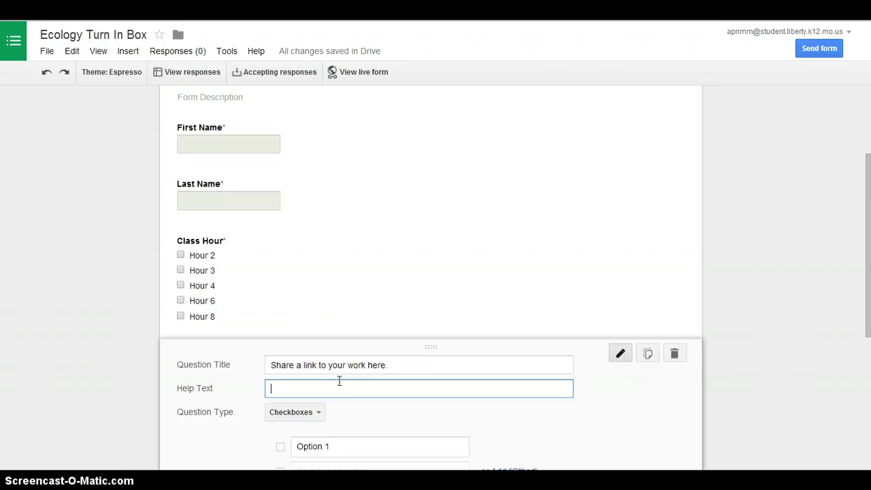
text(Make sure you have changed your s)
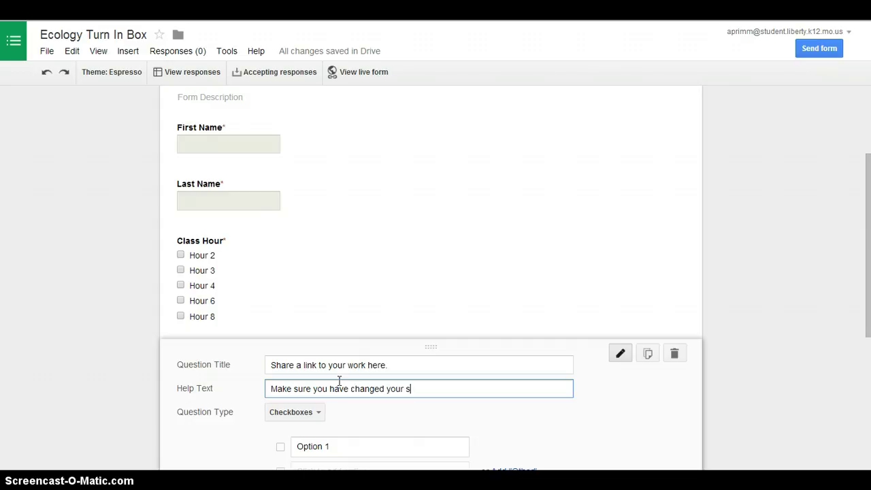
text(hare permission to)
text(people)
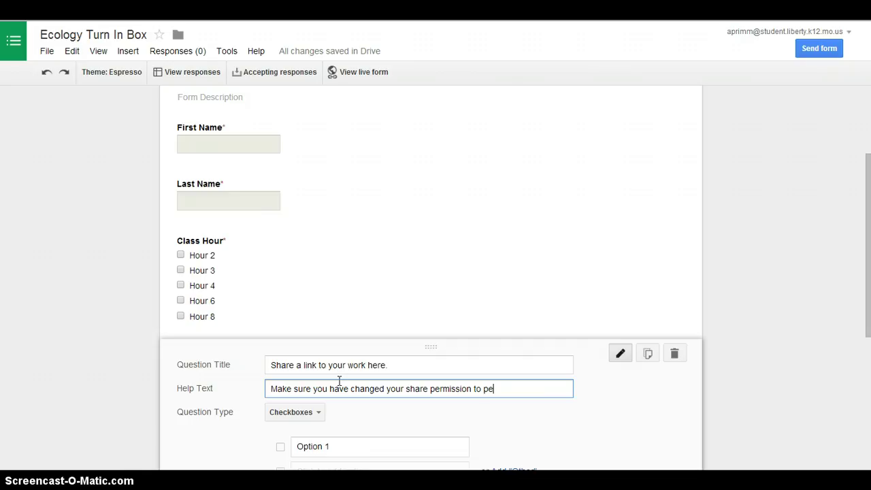
key(BackSpace)
key(BackSpace)
key(BackSpace)
key(BackSpace)
key(BackSpace)
key(BackSpace)
key(BackSpace)
key(BackSpace)
text(, "people at Liberty Publi)
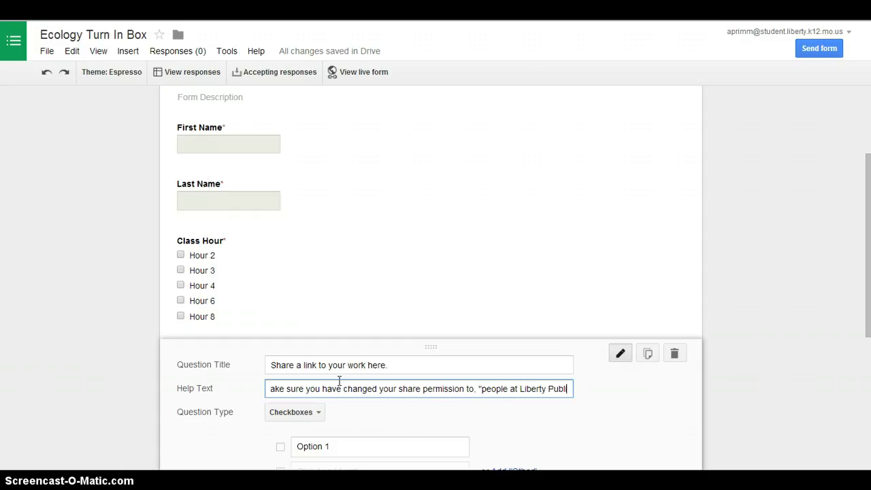
text(c Schools w)
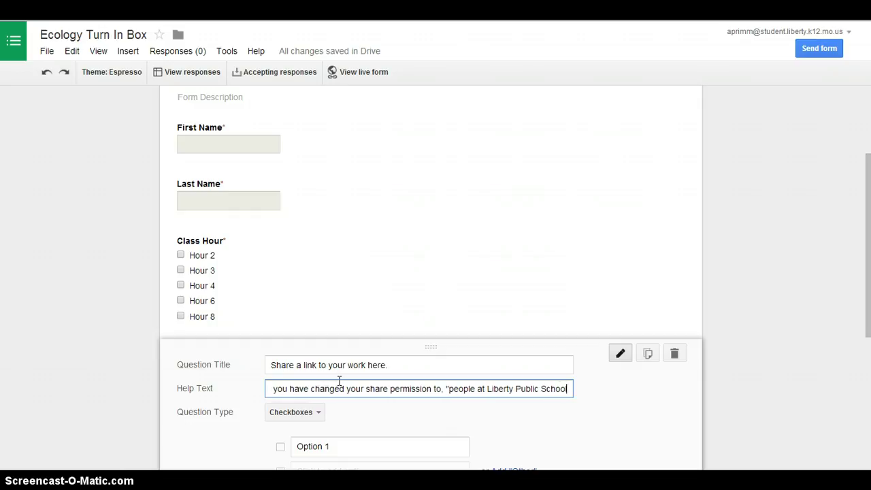
text(ith the line)
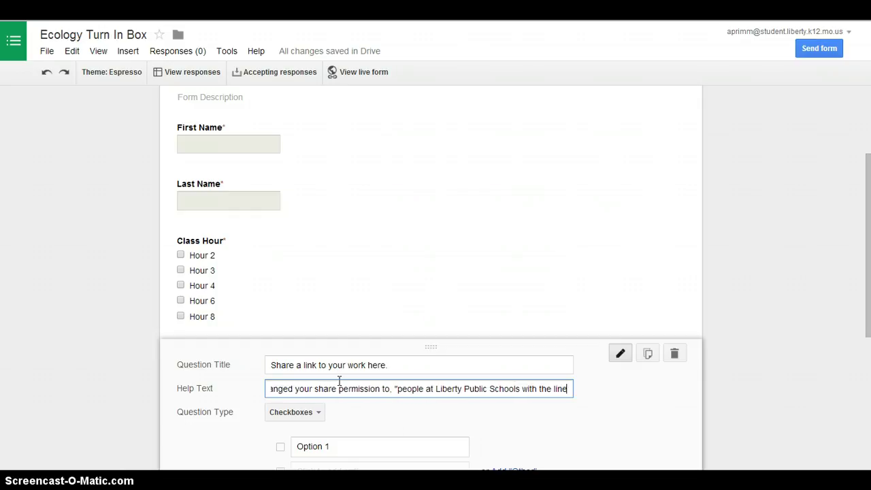
key(BackSpace)
text(k)
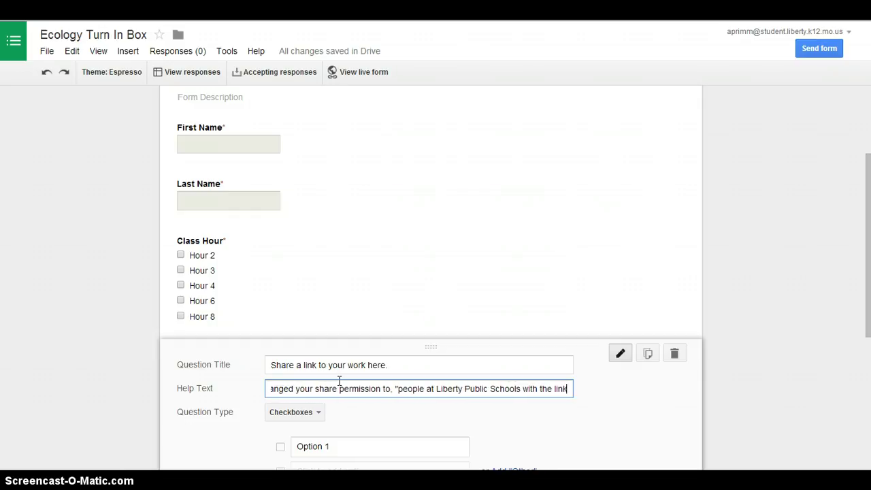
text(".)
Change the link-sharing question to the Text type, make it required and finish editing it.
scroll(339, 381, down, 1)
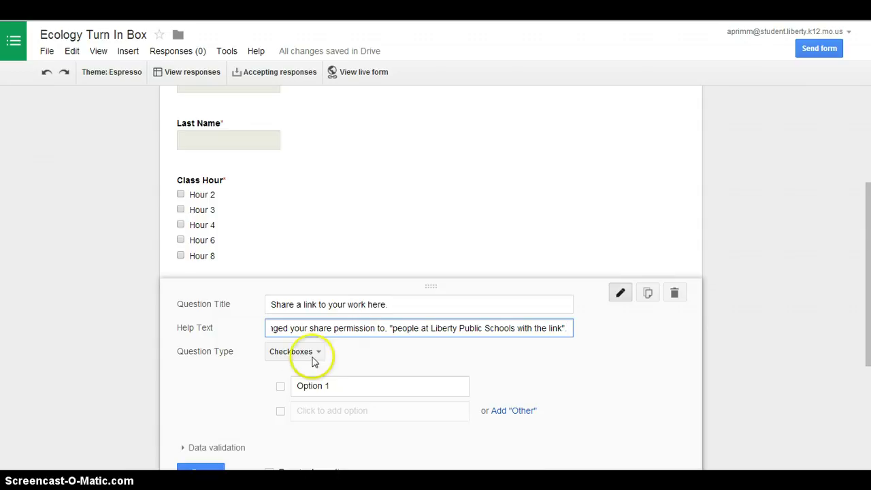
click(304, 352)
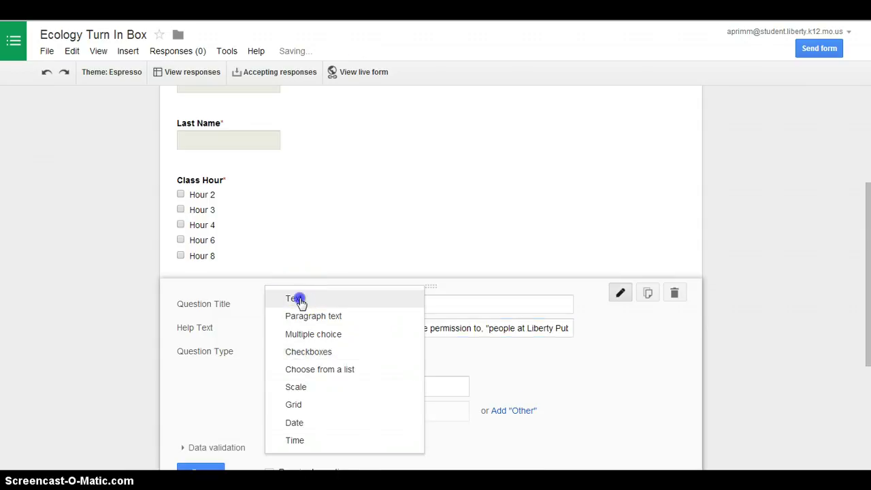
click(301, 300)
scroll(269, 340, down, 1)
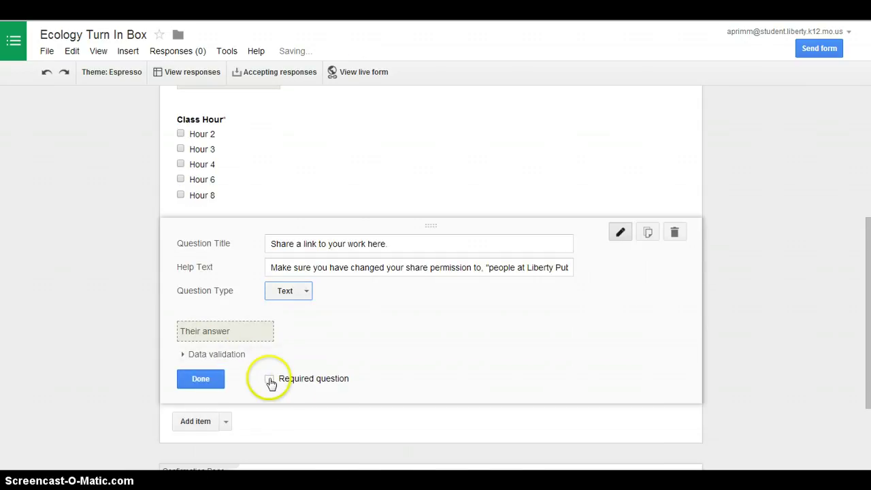
click(270, 379)
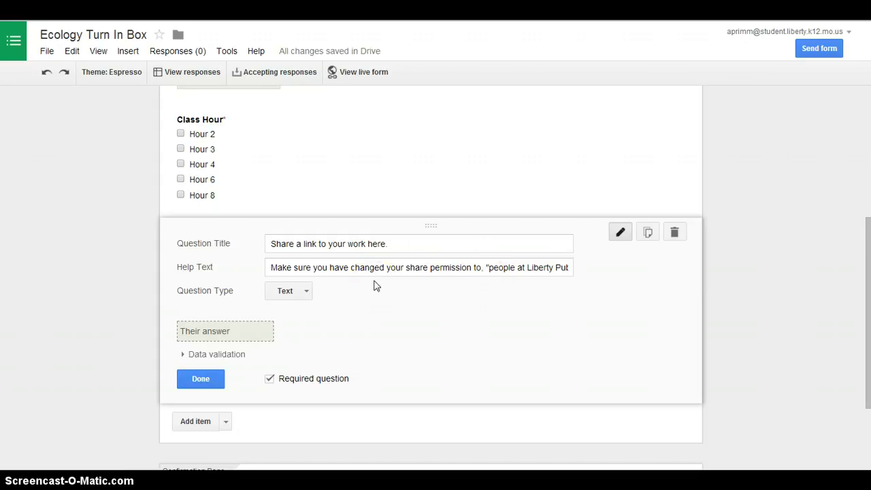
mouse_move(610, 136)
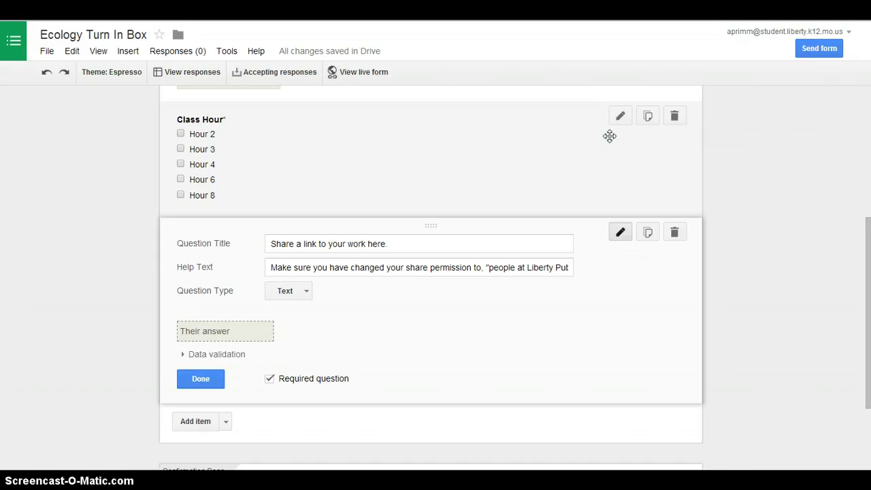
click(197, 379)
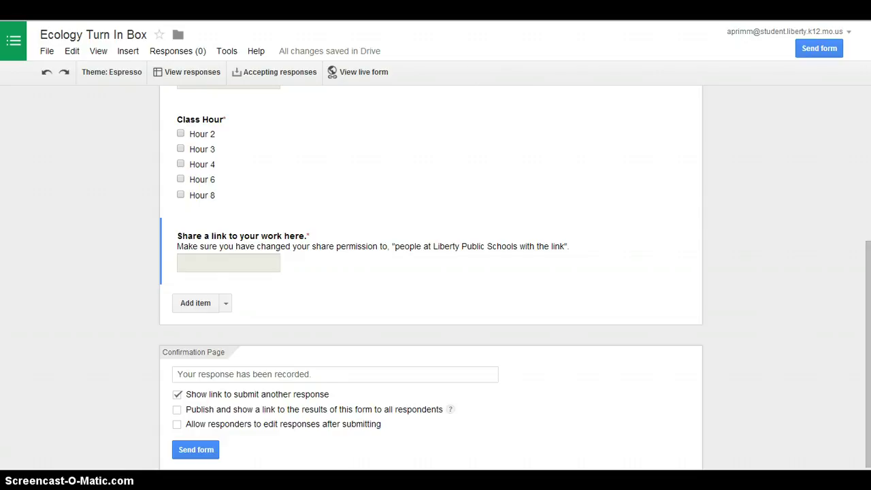
Add a required text question titled Assignment Name below the link-sharing question.
click(192, 302)
click(303, 309)
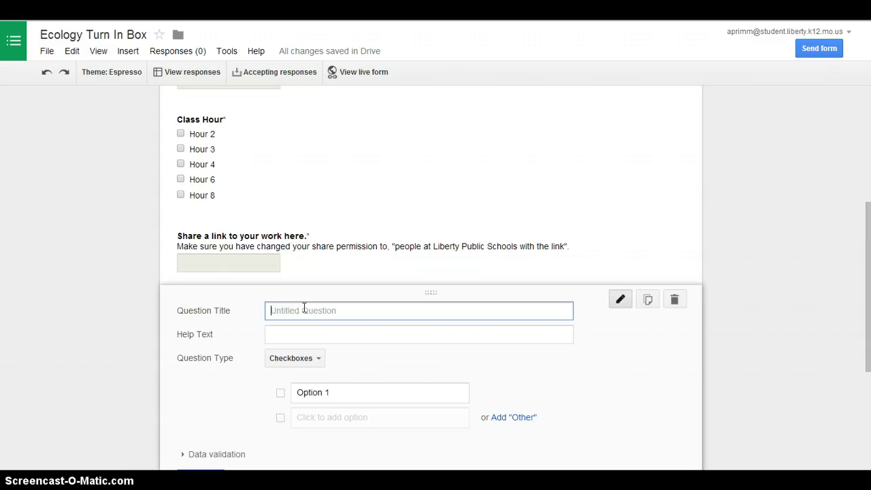
text(Assignment Name)
click(307, 358)
click(305, 306)
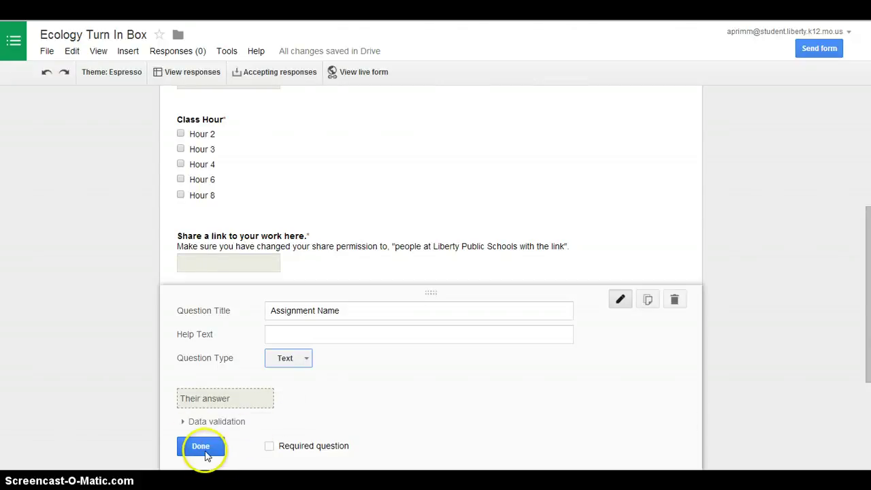
click(270, 447)
click(201, 449)
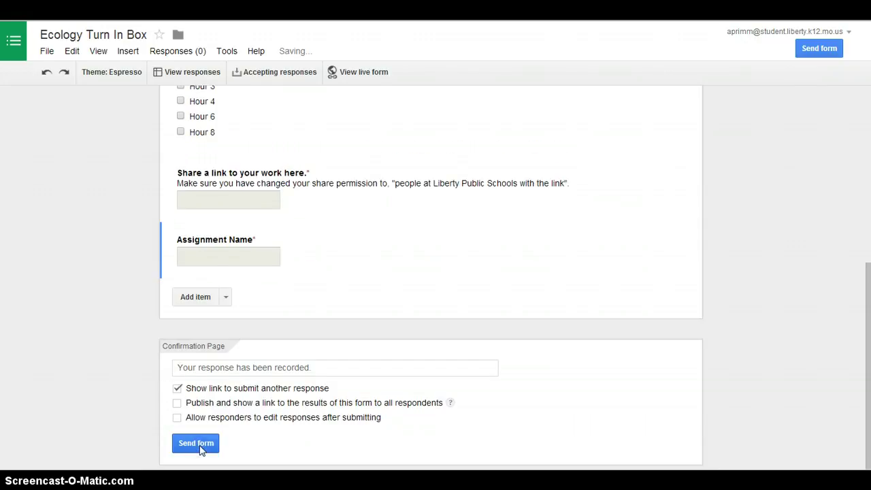
click(318, 427)
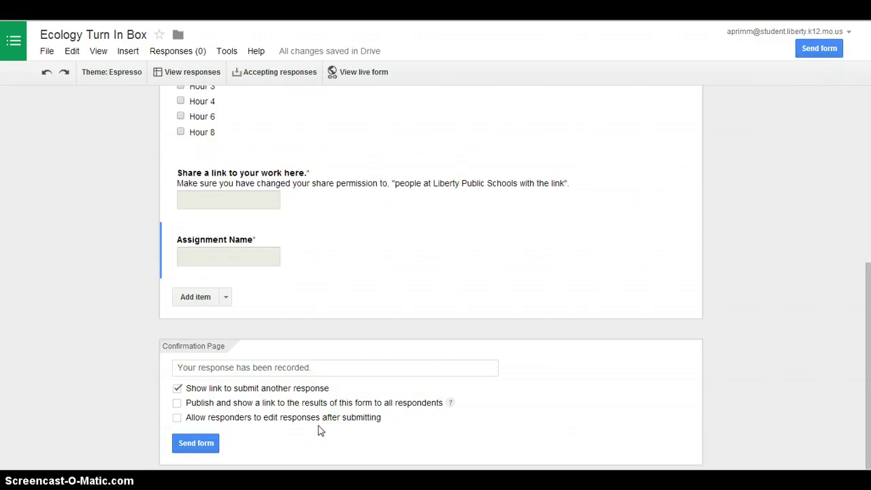
click(235, 345)
scroll(235, 346, up, 5)
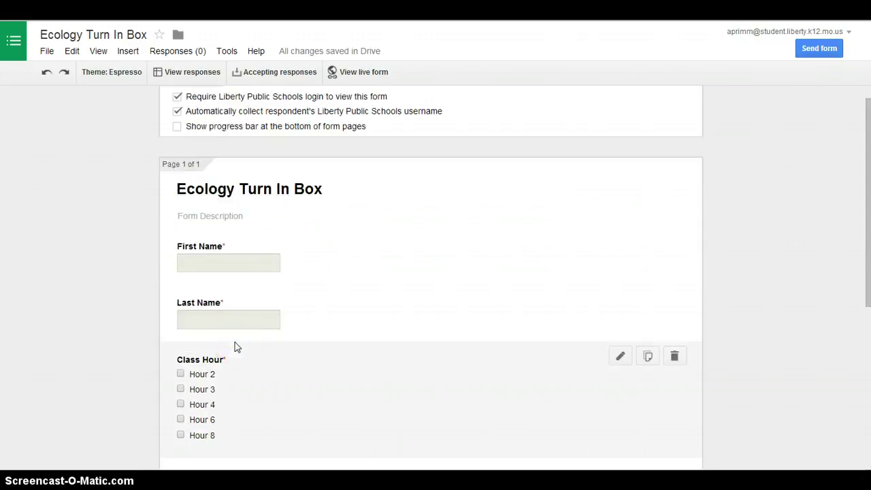
click(233, 336)
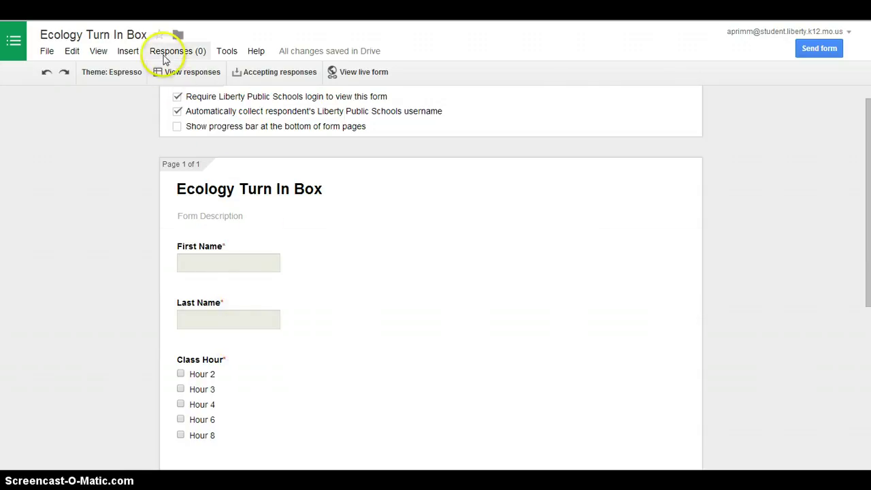
Set the form's response destination to a new spreadsheet named Ecology Turn In Box (Responses).
click(164, 56)
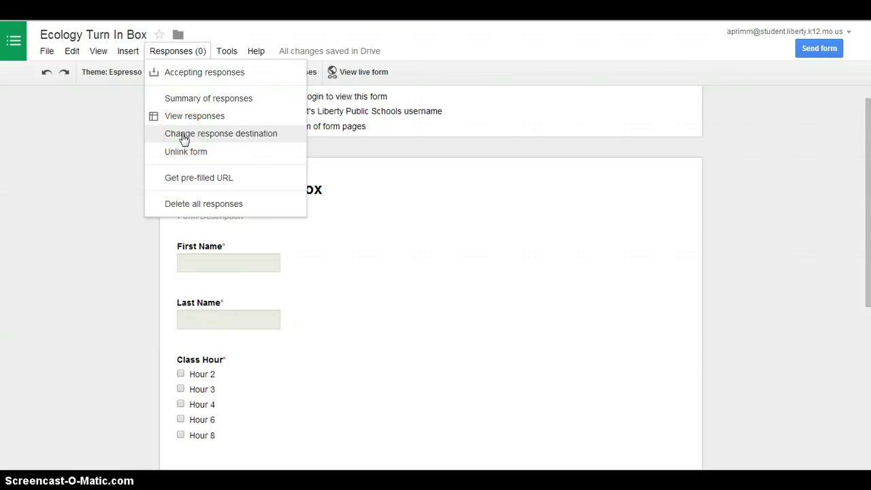
click(184, 136)
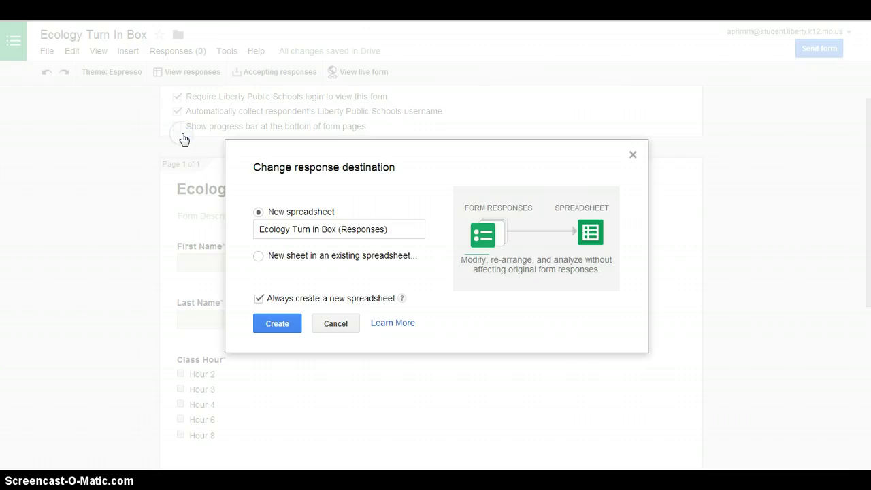
click(390, 229)
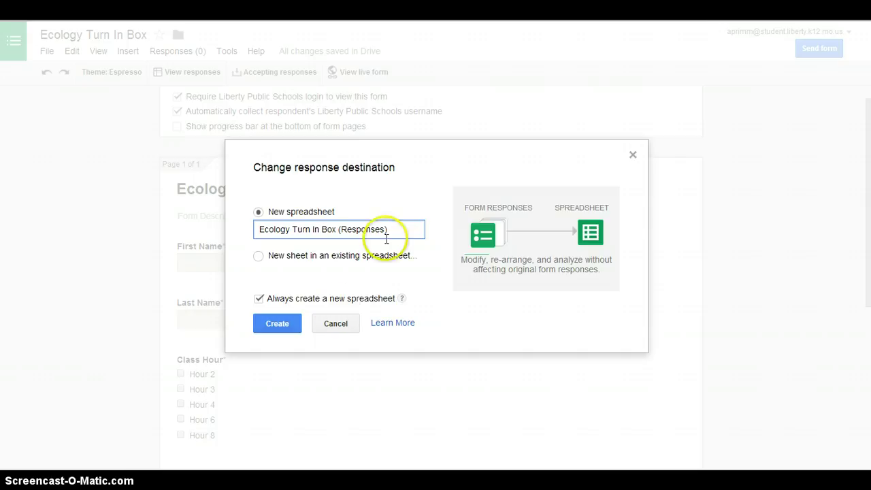
click(272, 324)
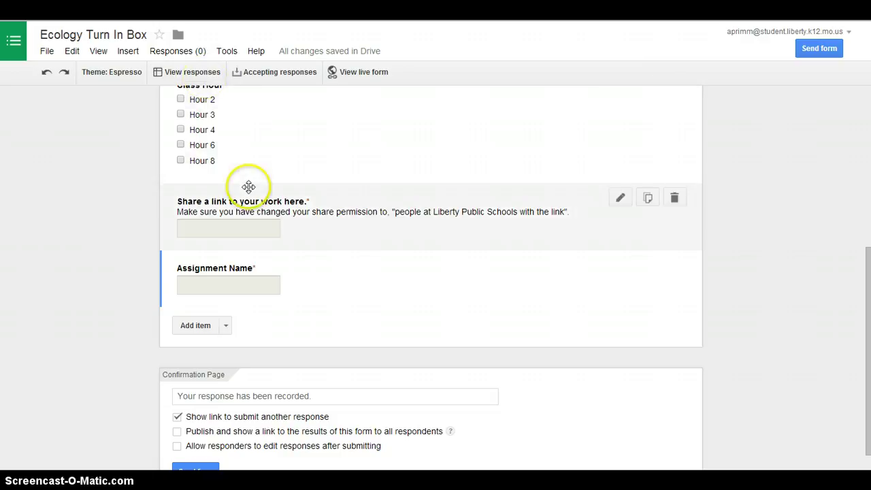
View the live Ecology Turn In Box form and look through all of its questions.
scroll(324, 243, up, 5)
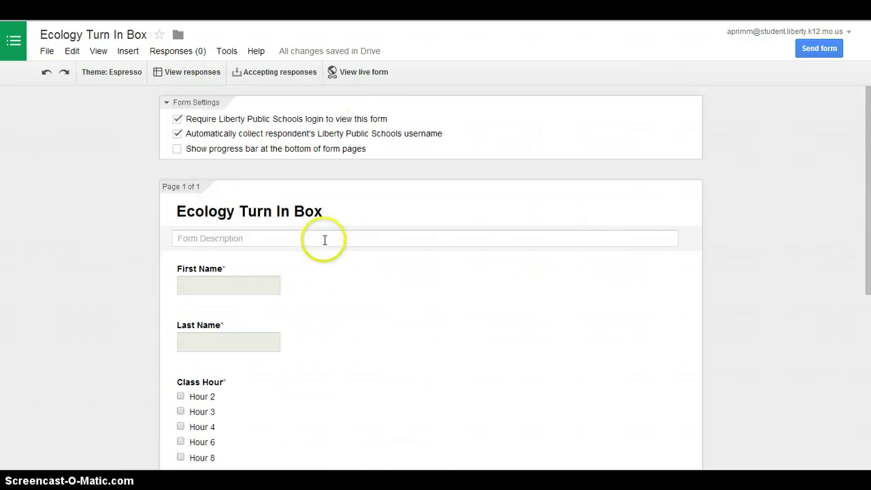
click(370, 76)
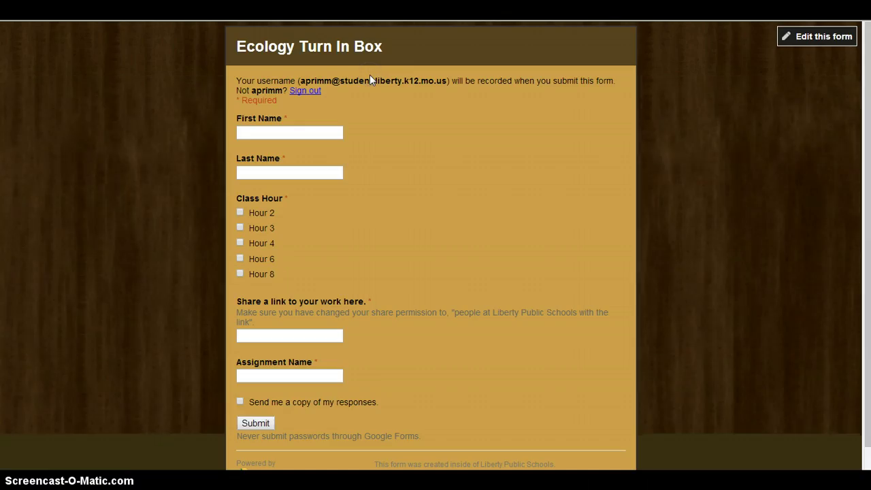
scroll(404, 191, down, 2)
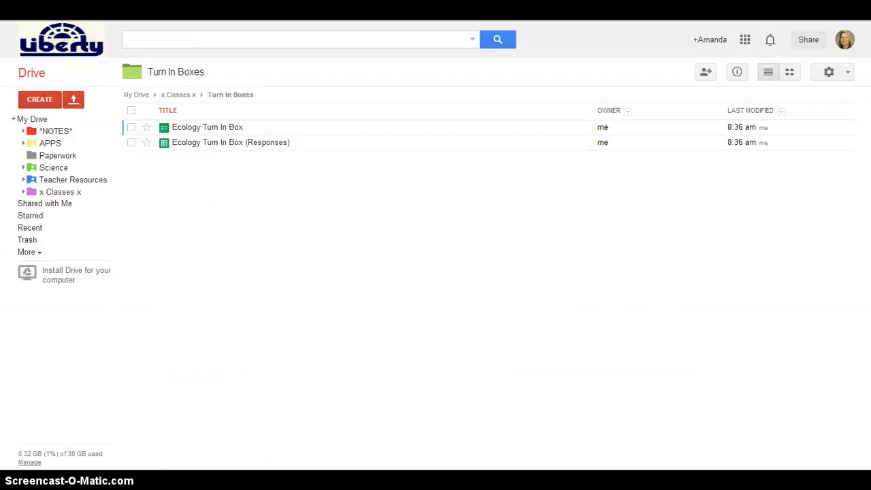
In Google Drive's Turn In Boxes folder, create a document named Ecosystems and enter the text Testing in it.
click(38, 101)
click(44, 163)
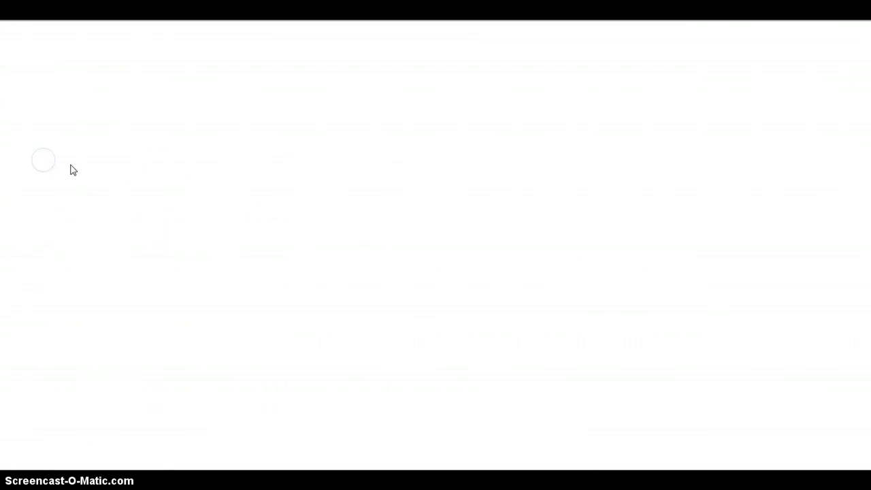
click(101, 36)
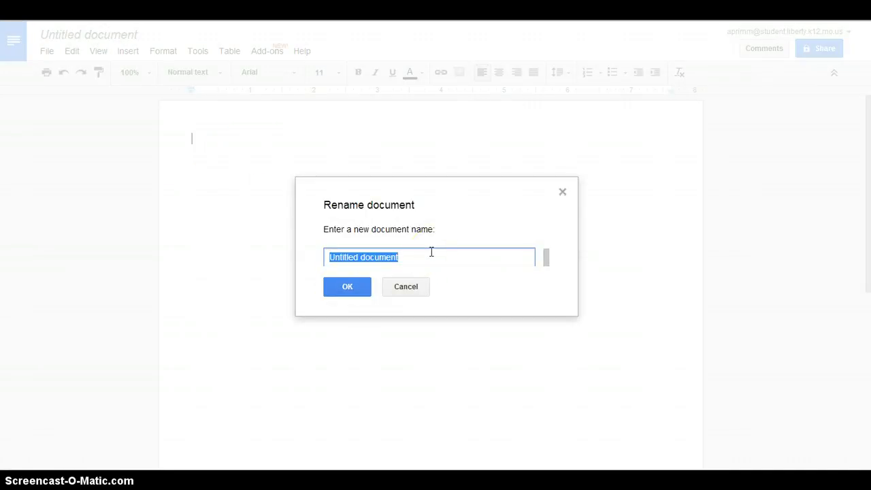
text(Ecosystem)
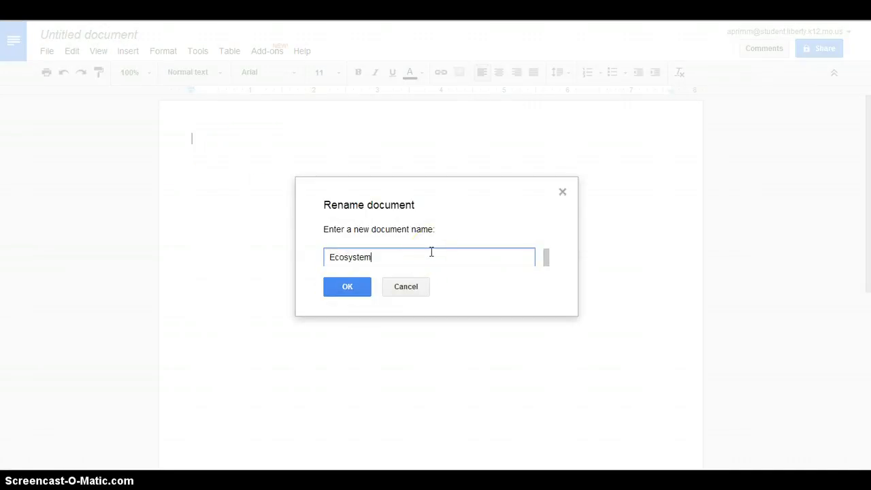
text(s)
click(347, 289)
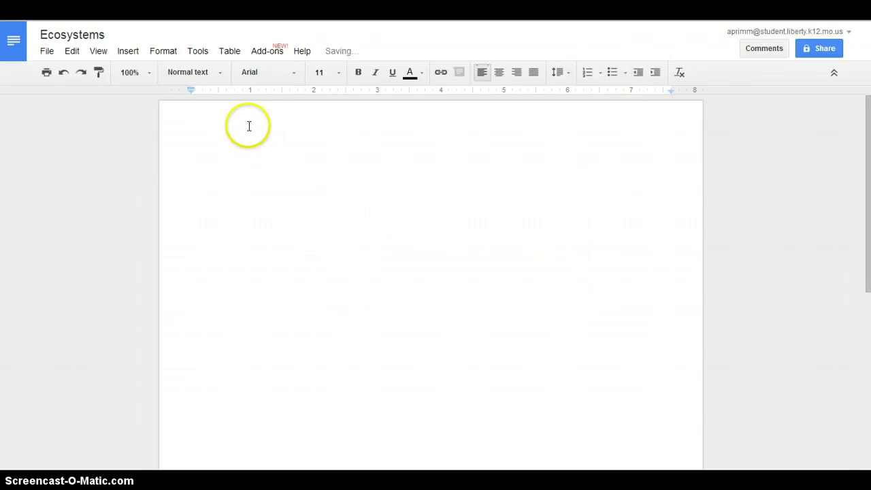
click(243, 130)
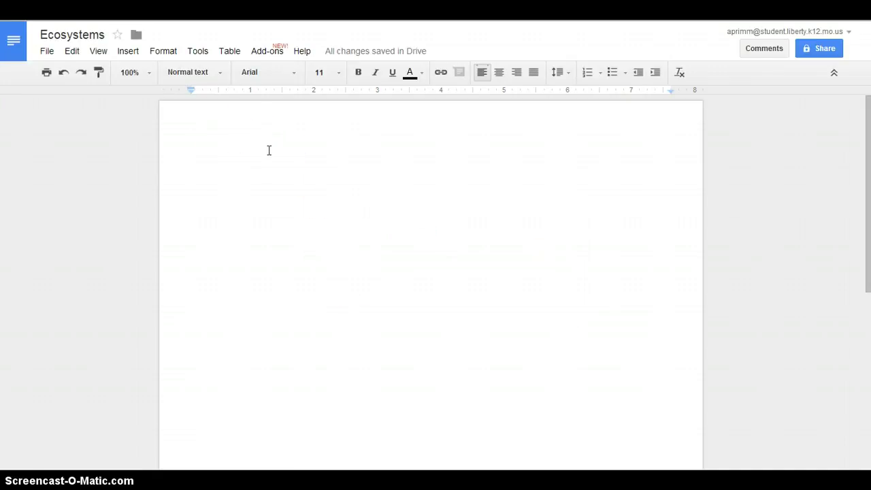
text(Testing)
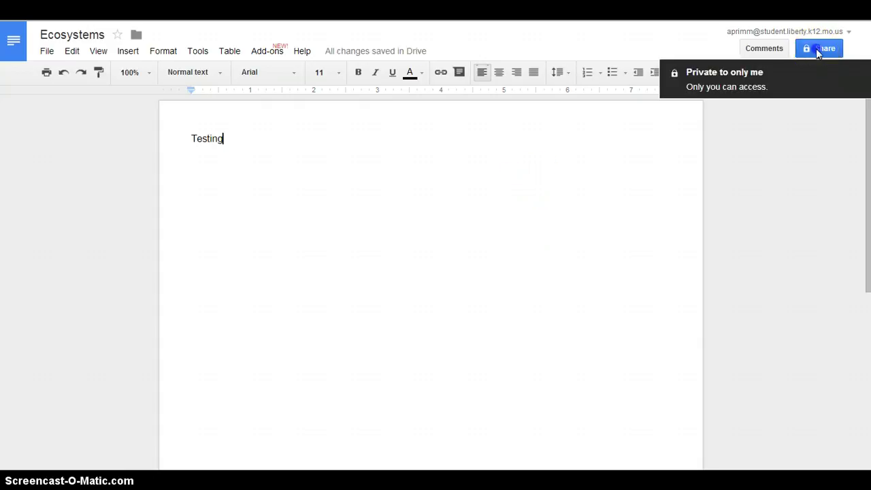
Change the Ecosystems document's sharing visibility to People at Liberty Public Schools with the link and save it.
click(816, 49)
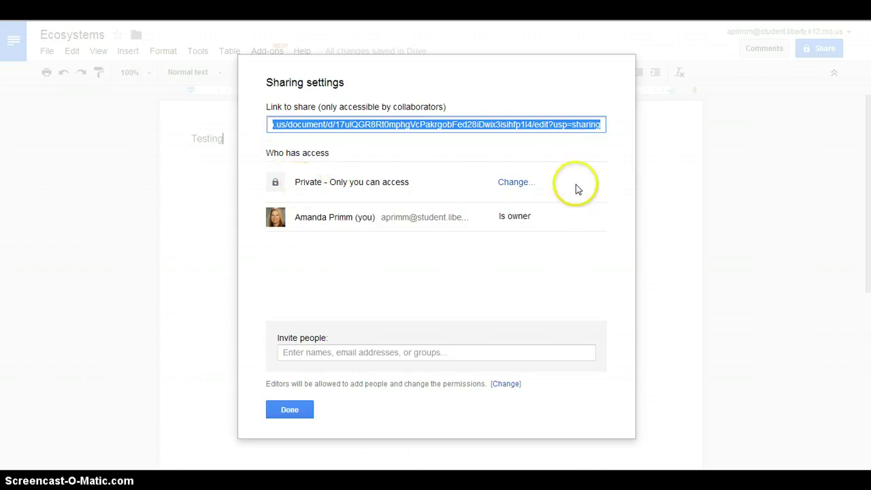
click(512, 184)
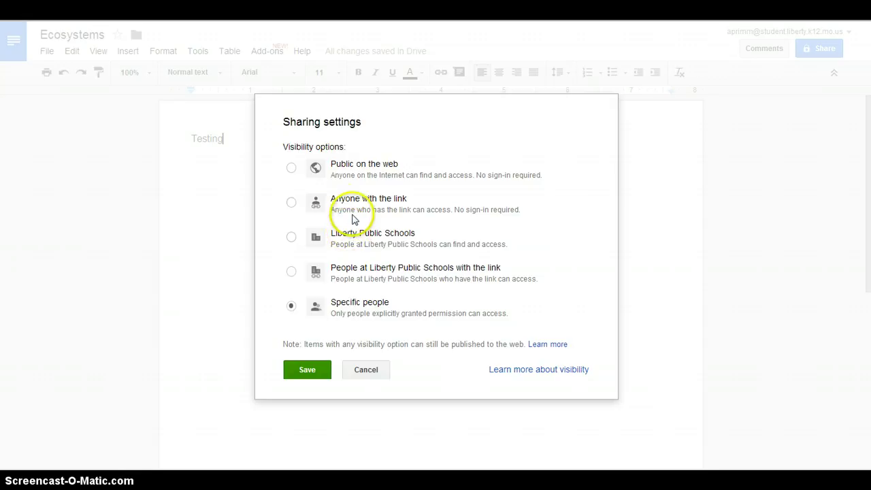
click(291, 273)
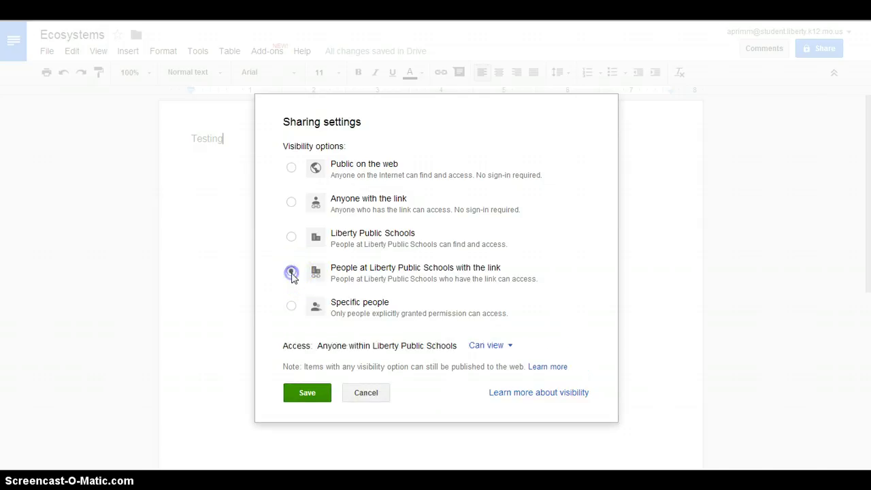
click(305, 396)
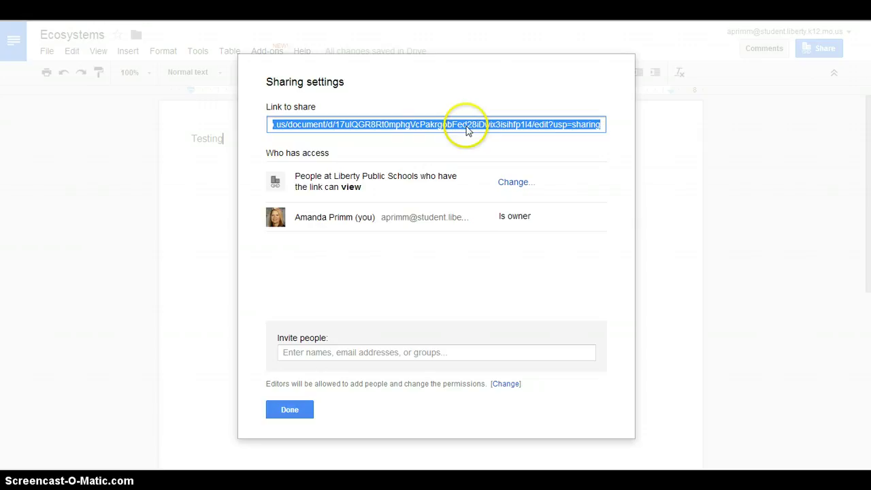
Copy the document's sharing link and finish the sharing settings.
right_click(467, 131)
click(501, 184)
click(279, 420)
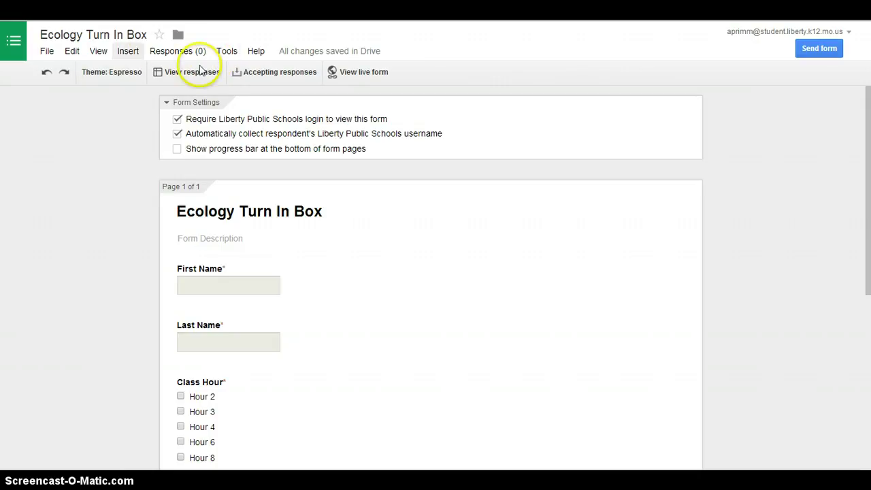
Open the live Ecology Turn In Box form, fill in the student's first and last name, and choose Hour 2.
click(365, 72)
click(275, 129)
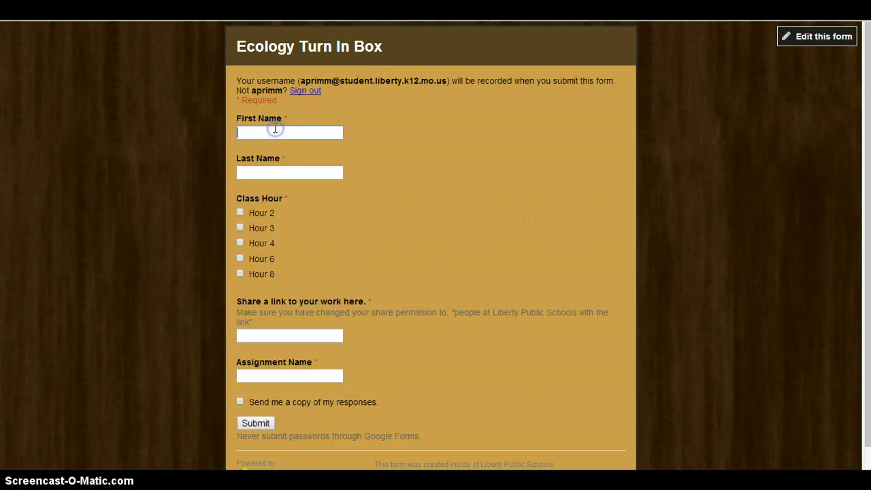
text(Bubb)
key(Tab)
text(Smith)
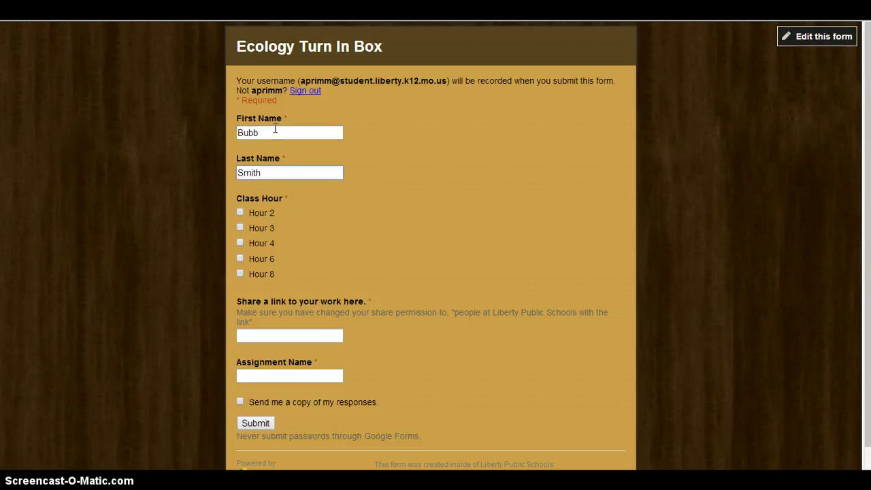
click(240, 212)
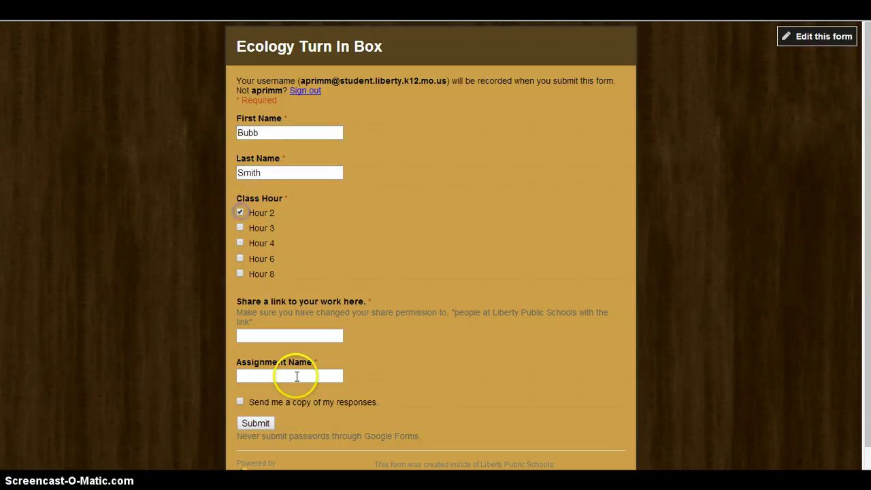
Paste the copied document link as the shared work, enter Ecology as the assignment name, and submit the response.
right_click(290, 335)
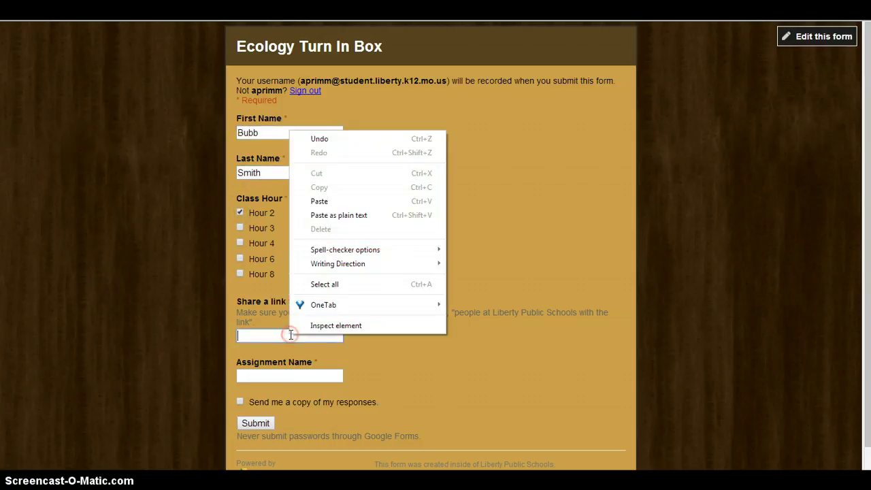
click(334, 201)
click(279, 376)
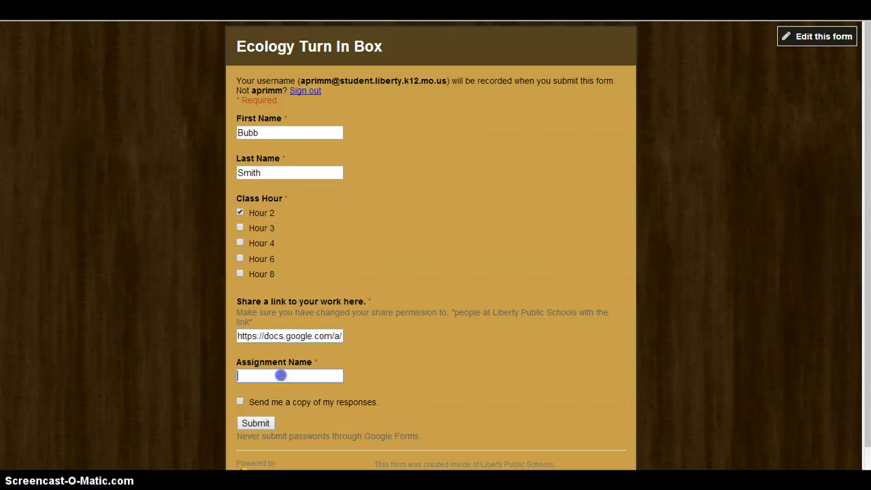
text(Ecology)
scroll(278, 377, down, 1)
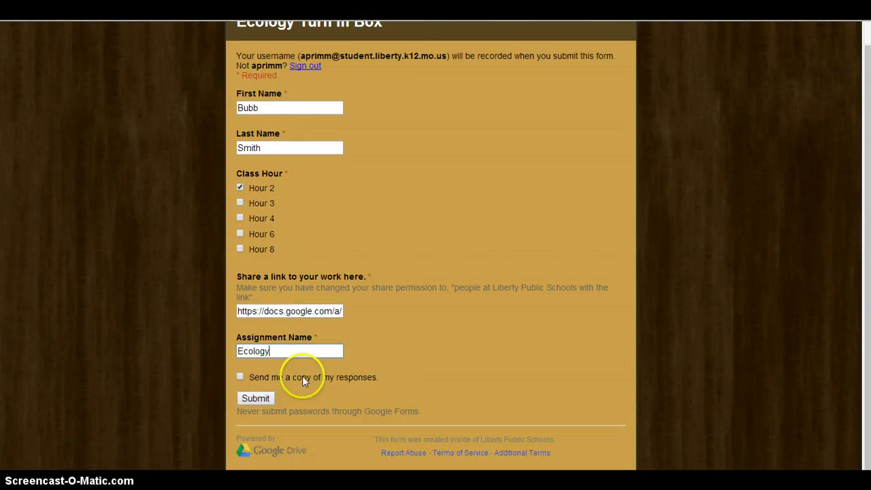
click(253, 398)
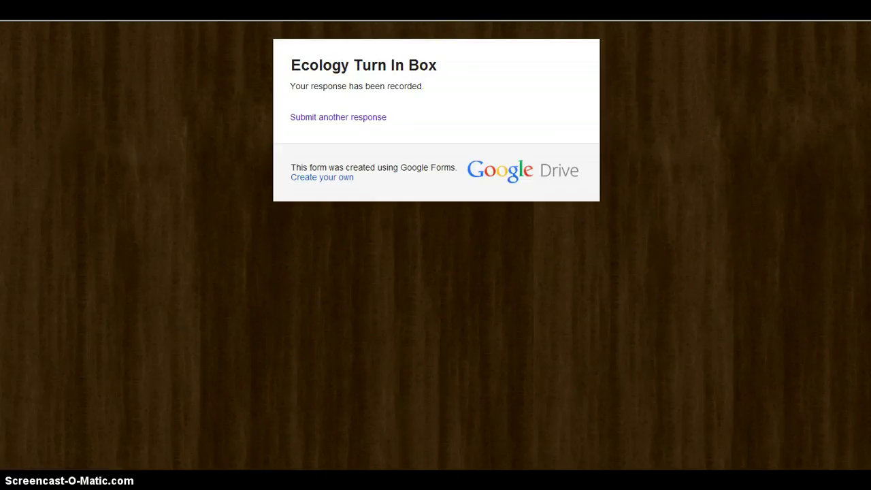
Open the Ecology Turn In Box (Responses) spreadsheet from Google Drive and turn on a filter for header cells A1 to G1.
key(ctrl+w)
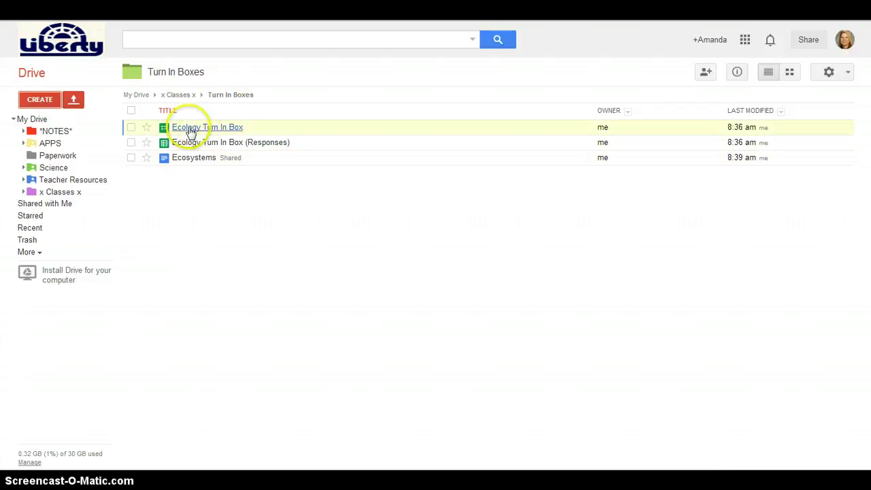
click(265, 144)
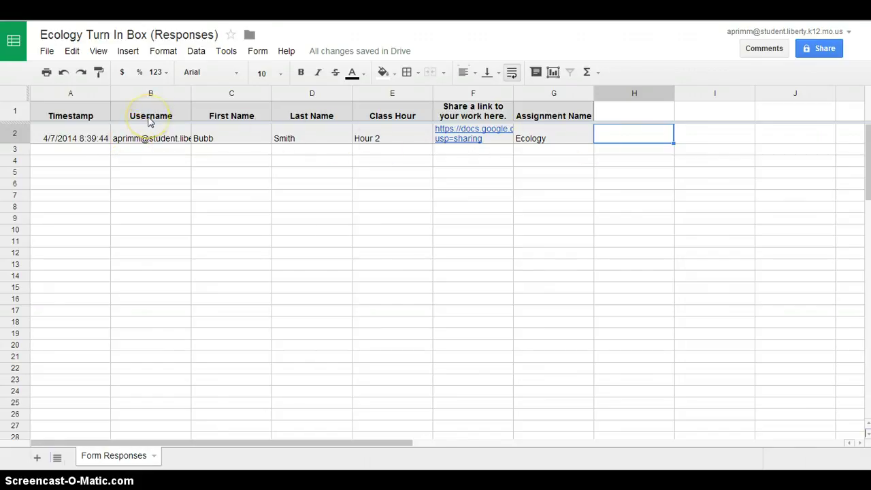
click(15, 113)
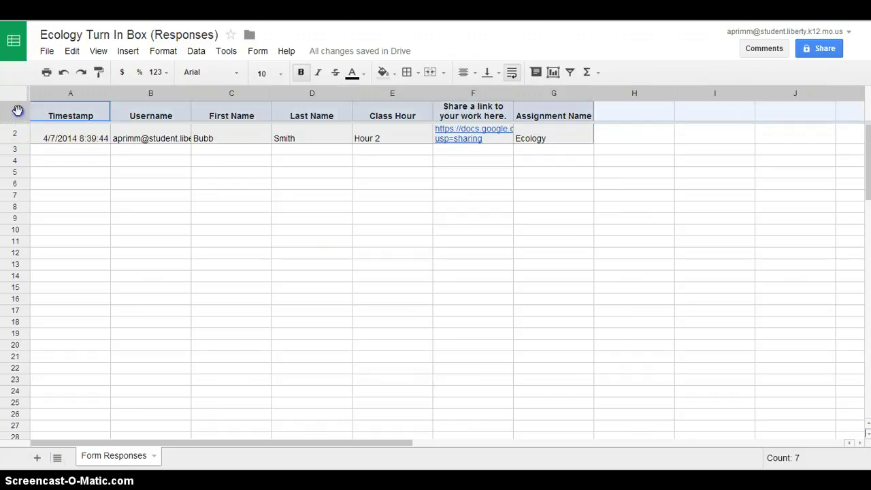
click(56, 111)
mouse_move(17, 113)
mouse_down()
mouse_move(198, 117)
mouse_move(506, 99)
mouse_move(552, 117)
mouse_move(565, 109)
mouse_move(89, 99)
mouse_move(25, 115)
mouse_up()
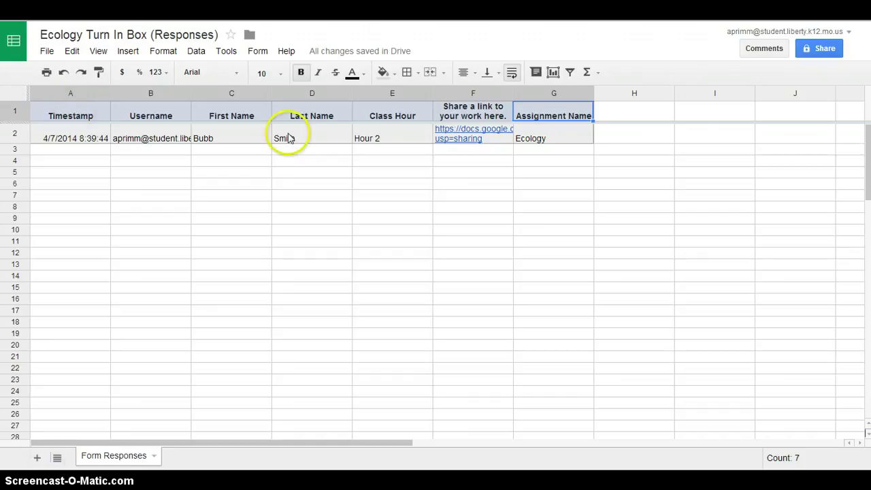
click(571, 73)
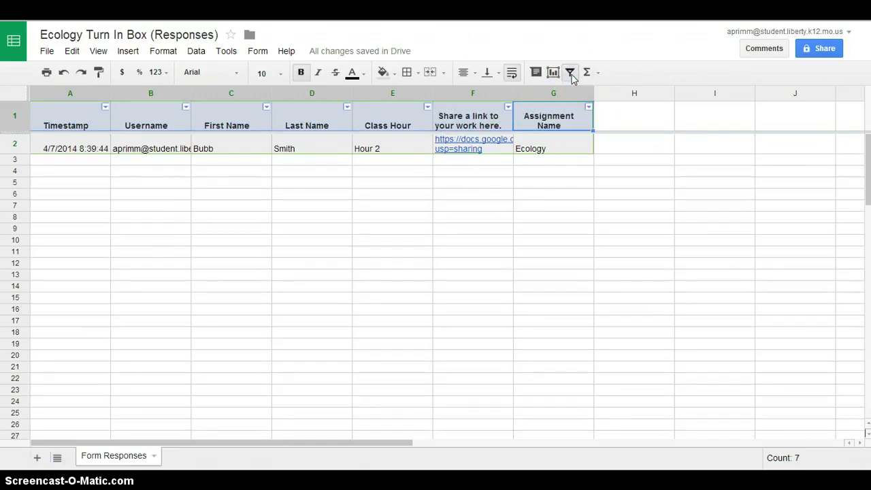